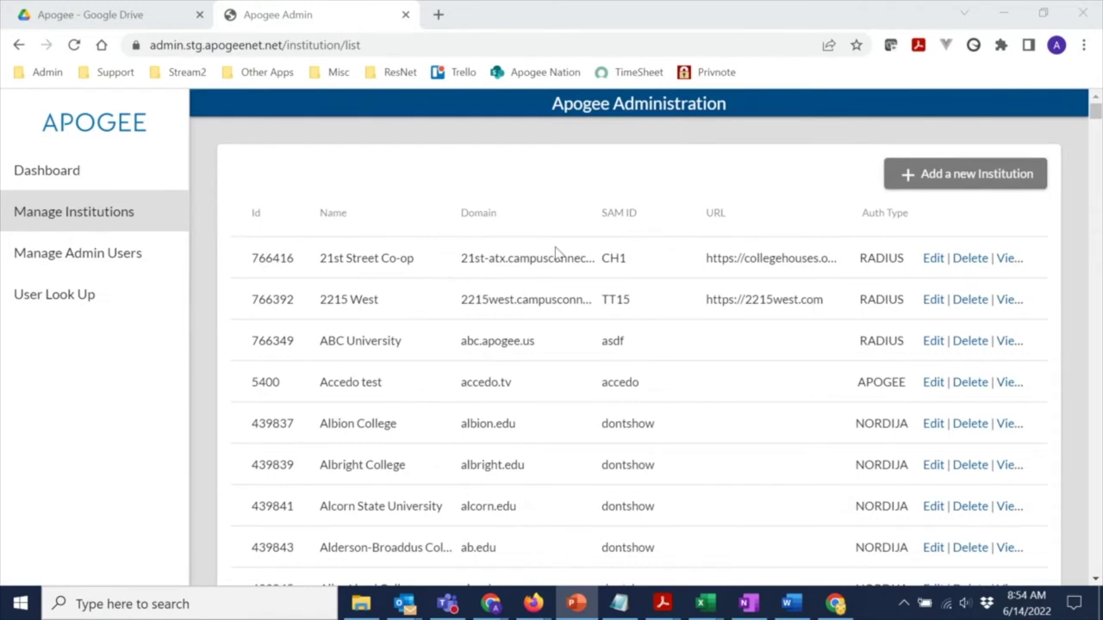
pyautogui.scroll(-1, 733, 382)
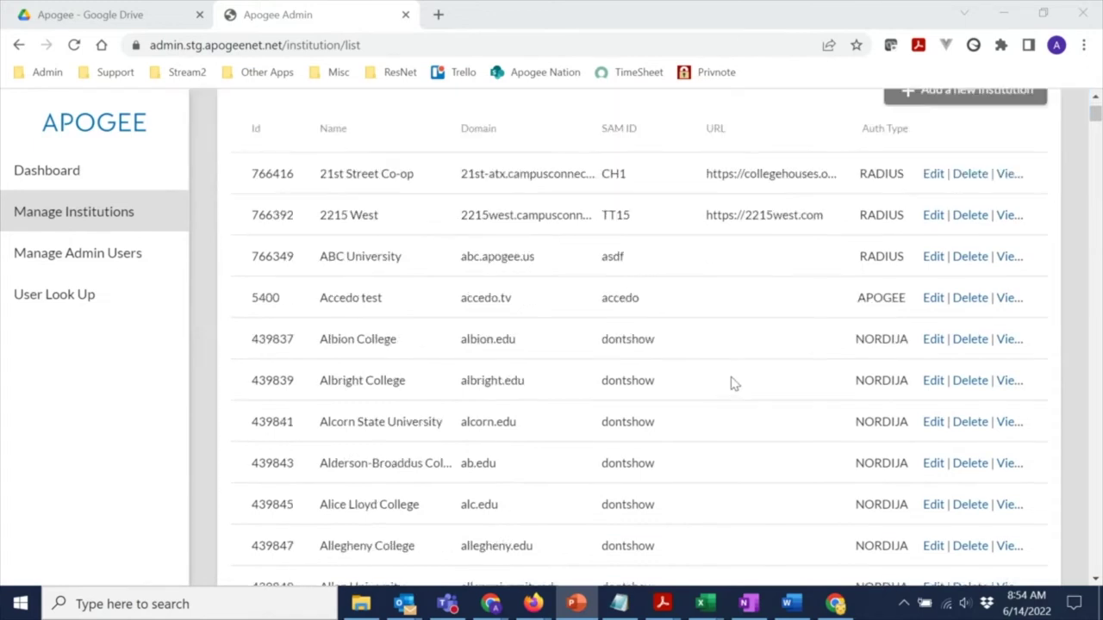
pyautogui.scroll(-1, 732, 383)
pyautogui.scroll(2, 731, 382)
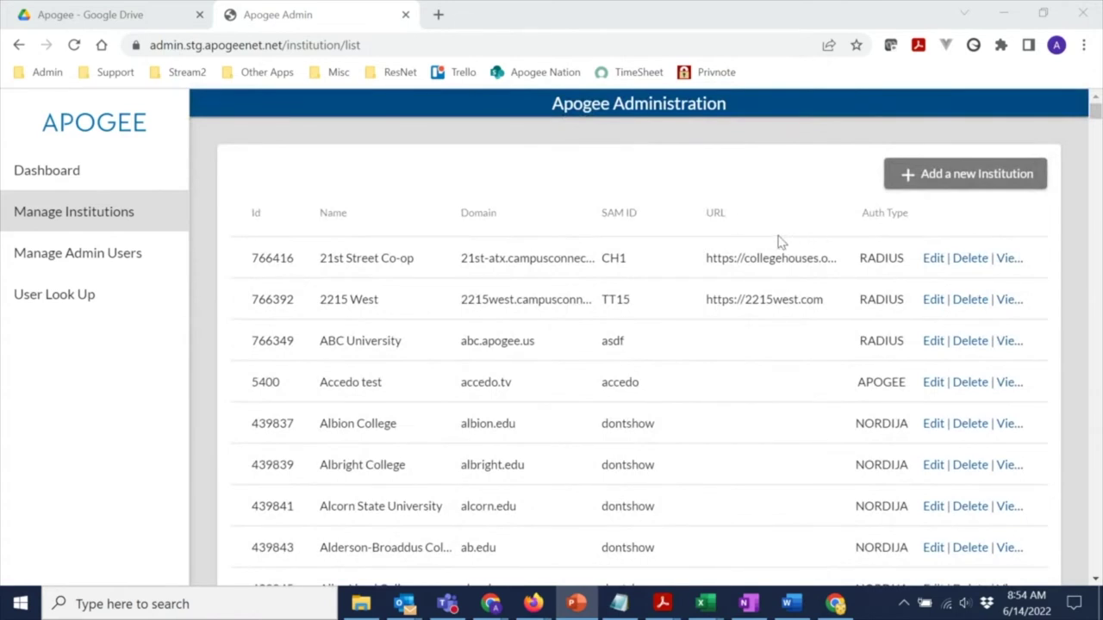
pyautogui.click(955, 179)
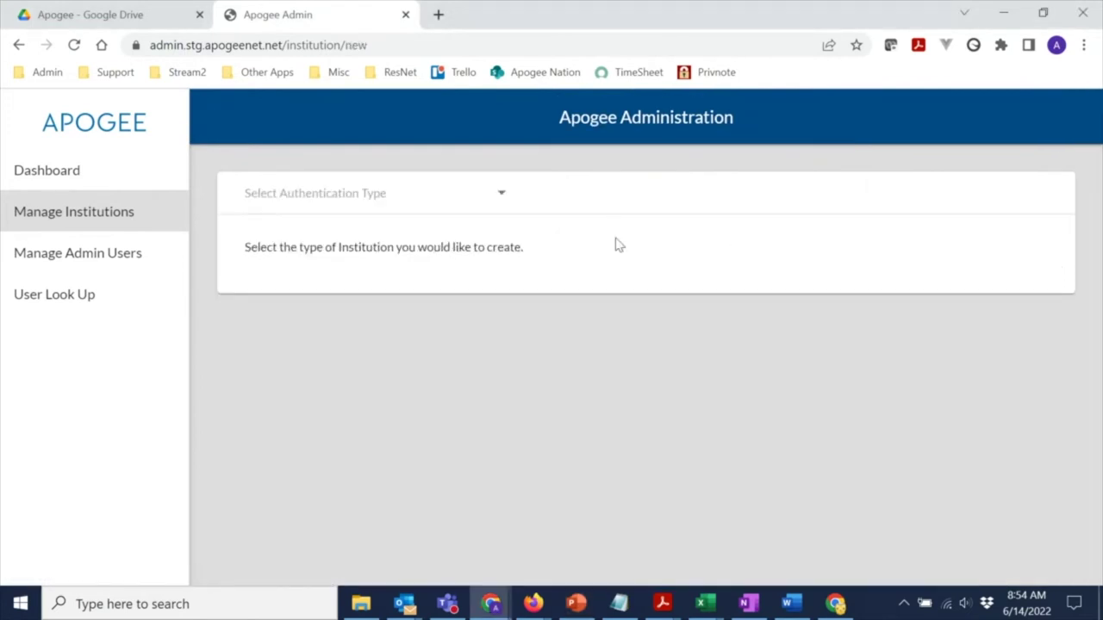
# Review the authentication types offered for a new institution, then return to Manage Institutions.
pyautogui.click(502, 198)
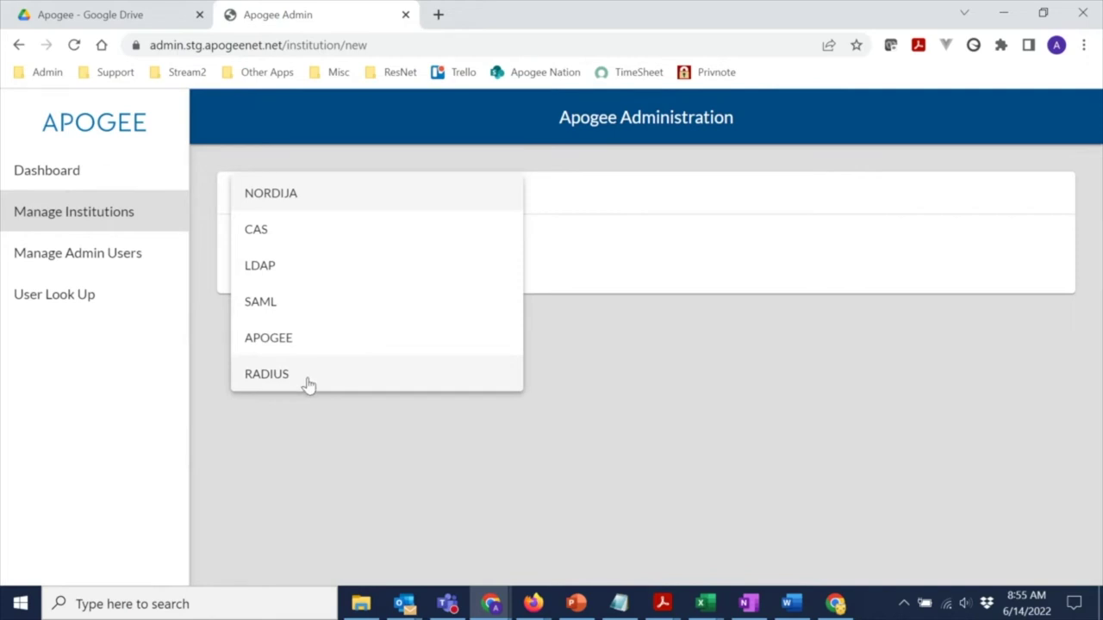
pyautogui.click(742, 336)
pyautogui.click(94, 217)
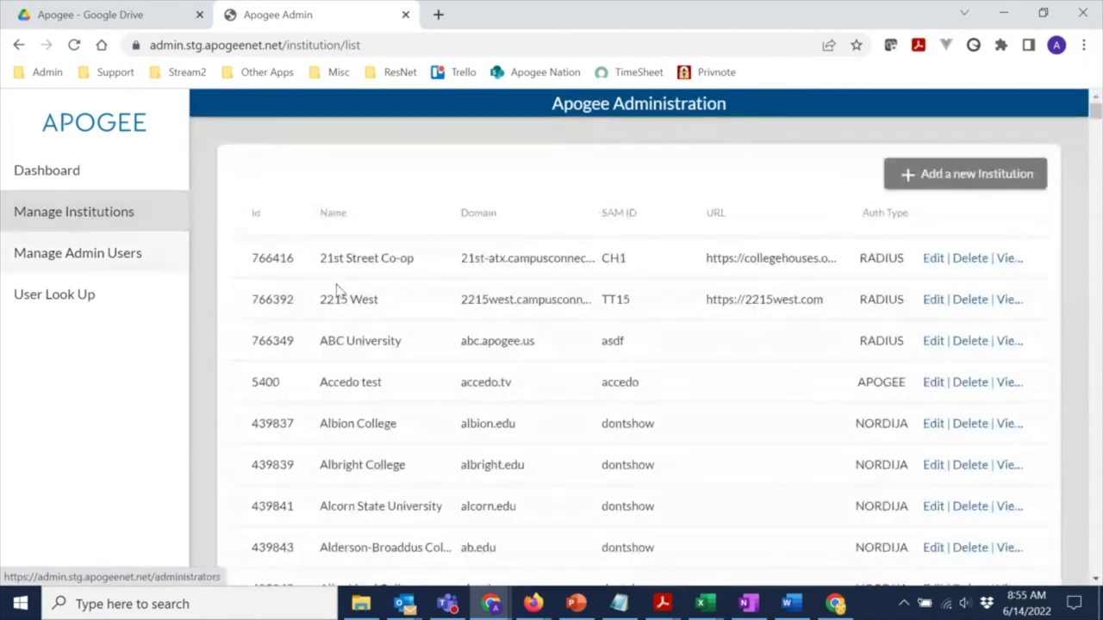
pyautogui.scroll(-3, 734, 349)
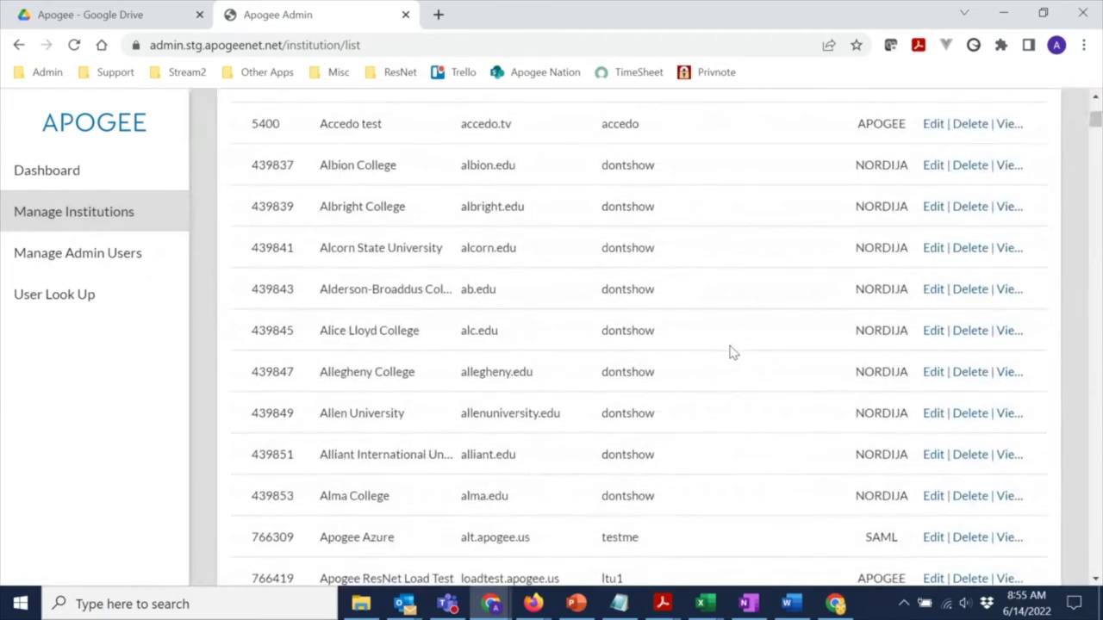
pyautogui.scroll(-2, 731, 351)
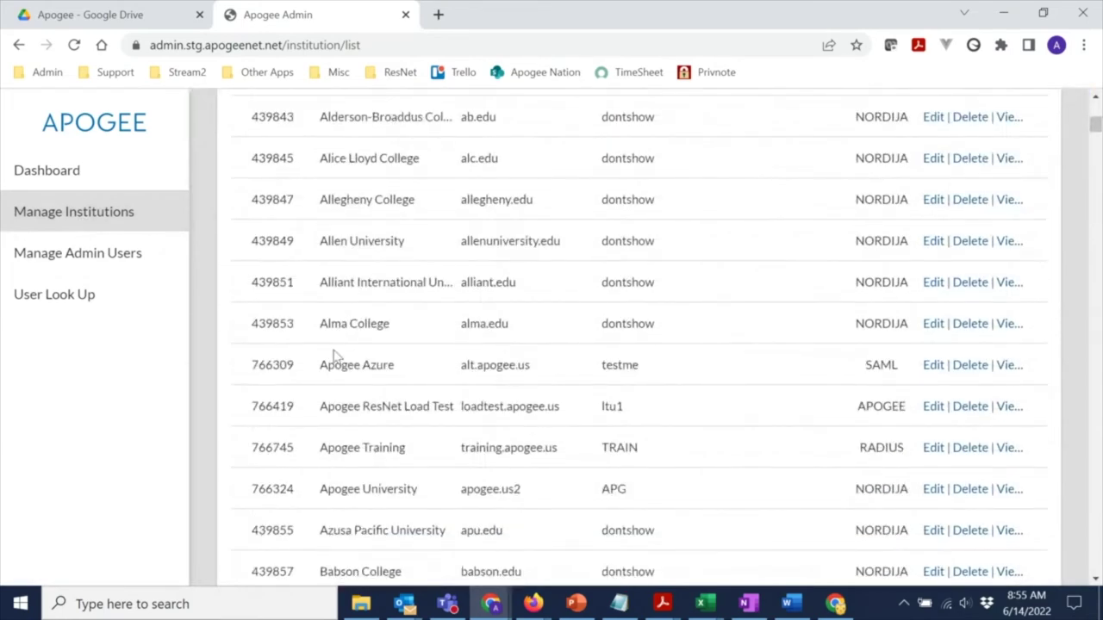
pyautogui.click(934, 367)
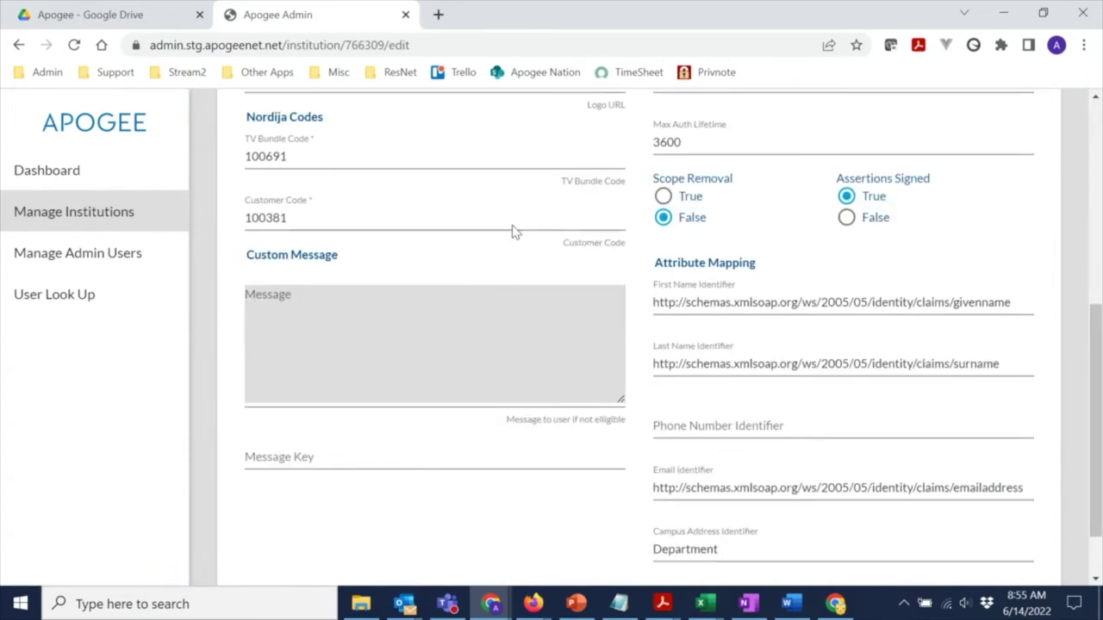
# Point out the Apogee Azure Domain field value alt.apogee.us.
pyautogui.scroll(2, 510, 231)
pyautogui.scroll(3, 511, 231)
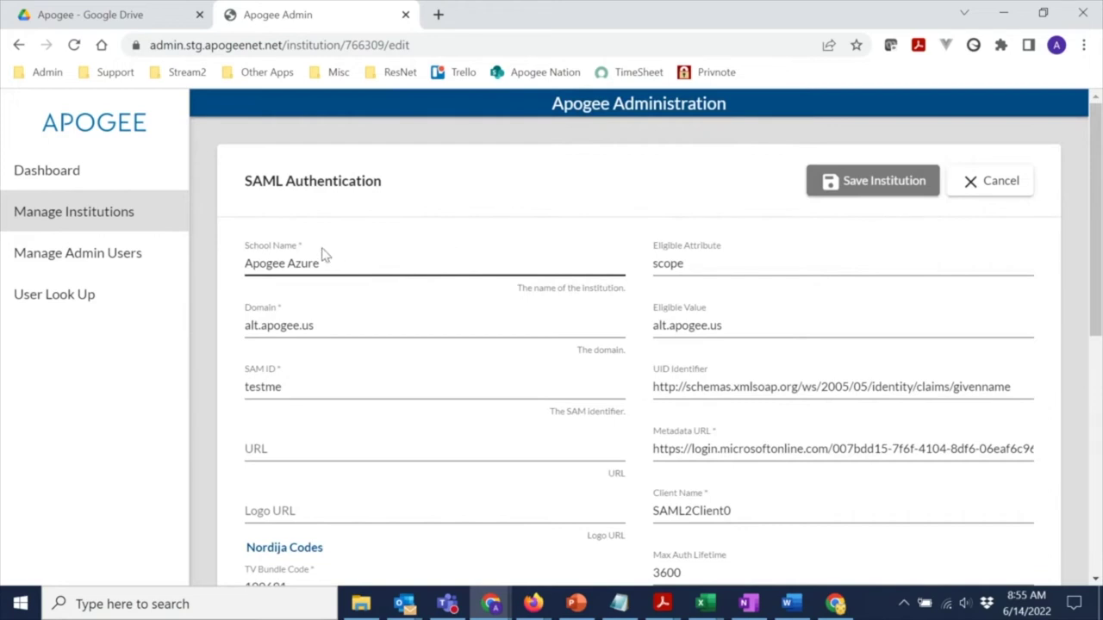
pyautogui.click(326, 327)
pyautogui.click(255, 330)
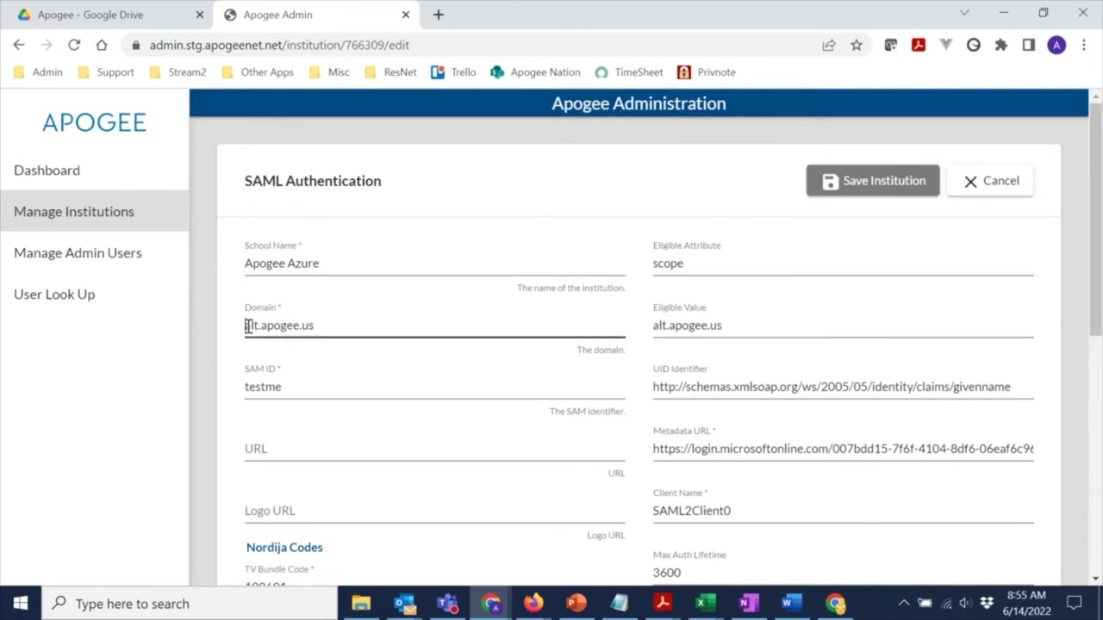
pyautogui.moveTo(246, 325); pyautogui.dragTo(320, 329)
pyautogui.click(342, 324)
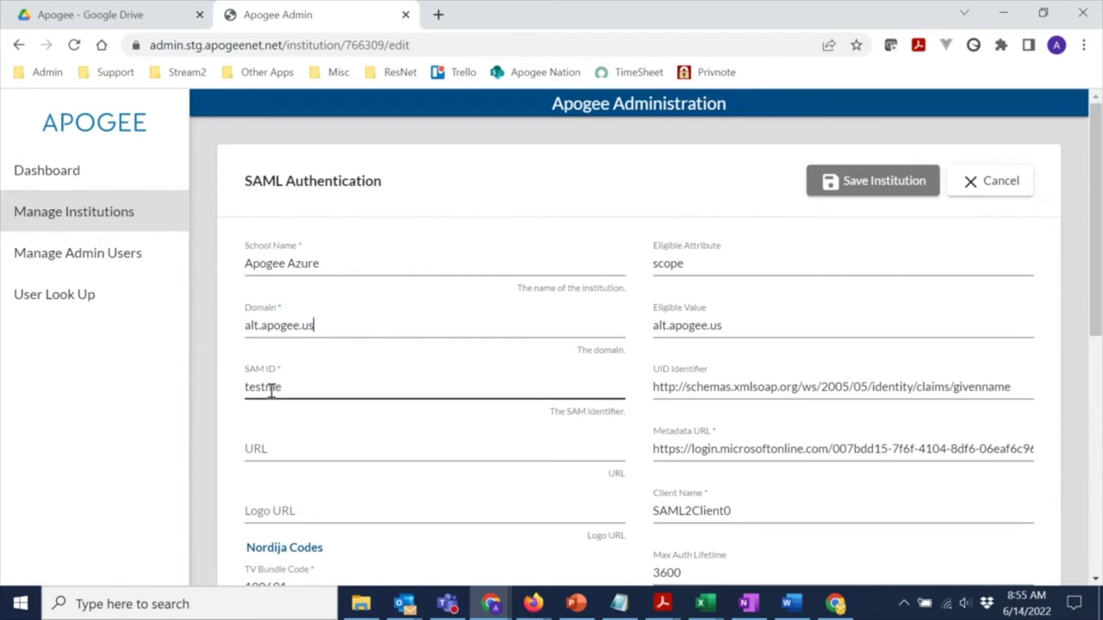
# Scroll through the SAML Authentication form and point out the Eligible Attribute value scope.
pyautogui.scroll(-1, 303, 473)
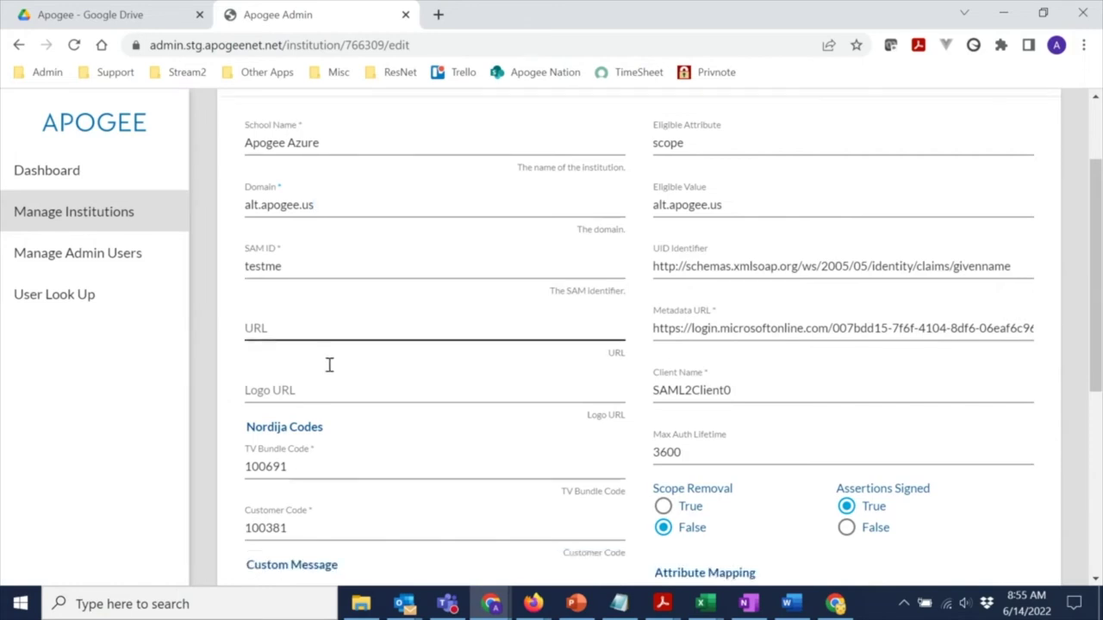
pyautogui.scroll(-3, 328, 364)
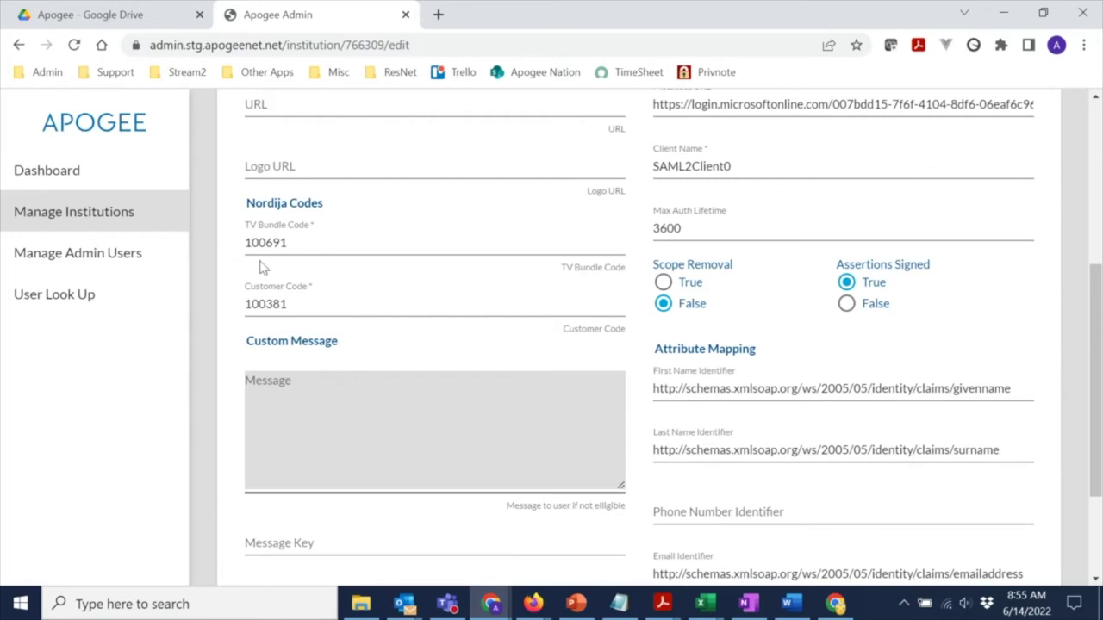
pyautogui.scroll(1, 511, 336)
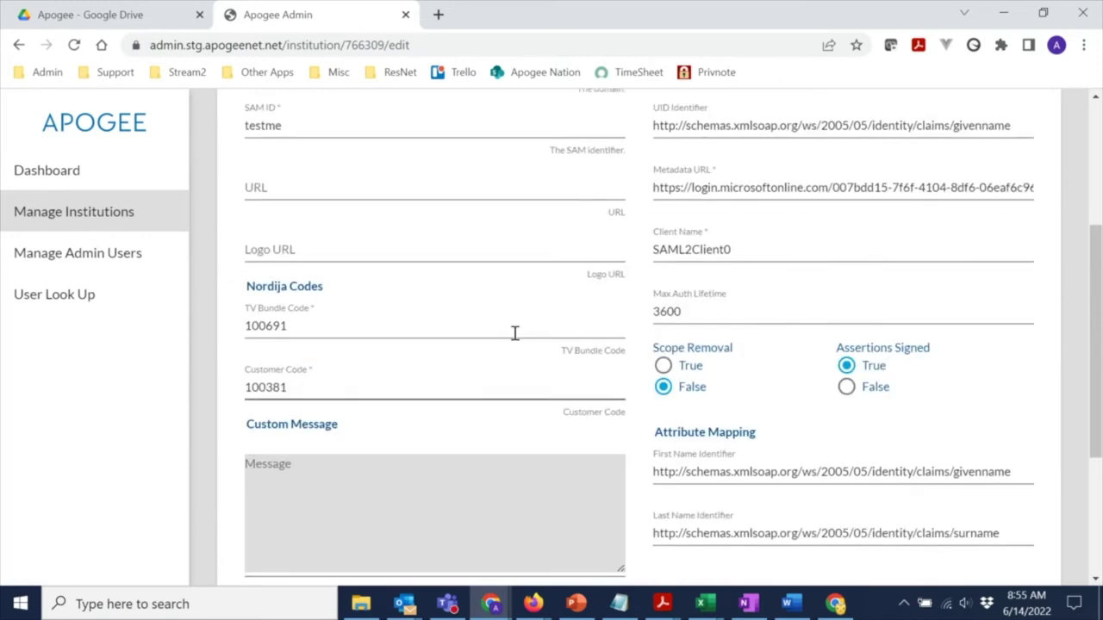
pyautogui.scroll(-1, 401, 477)
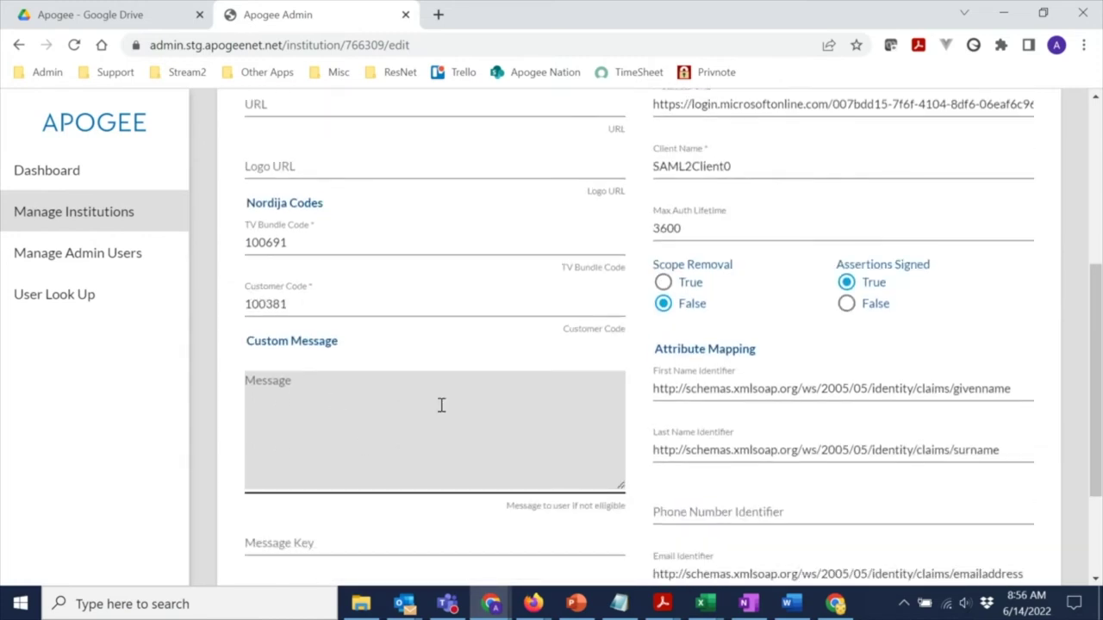
pyautogui.scroll(2, 561, 434)
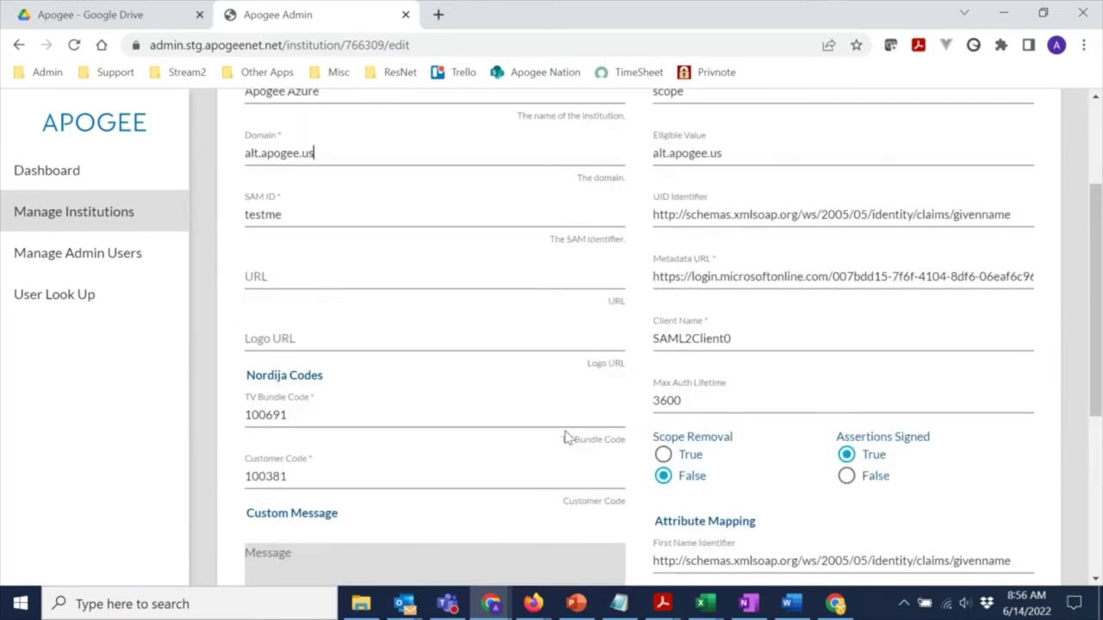
pyautogui.scroll(2, 571, 435)
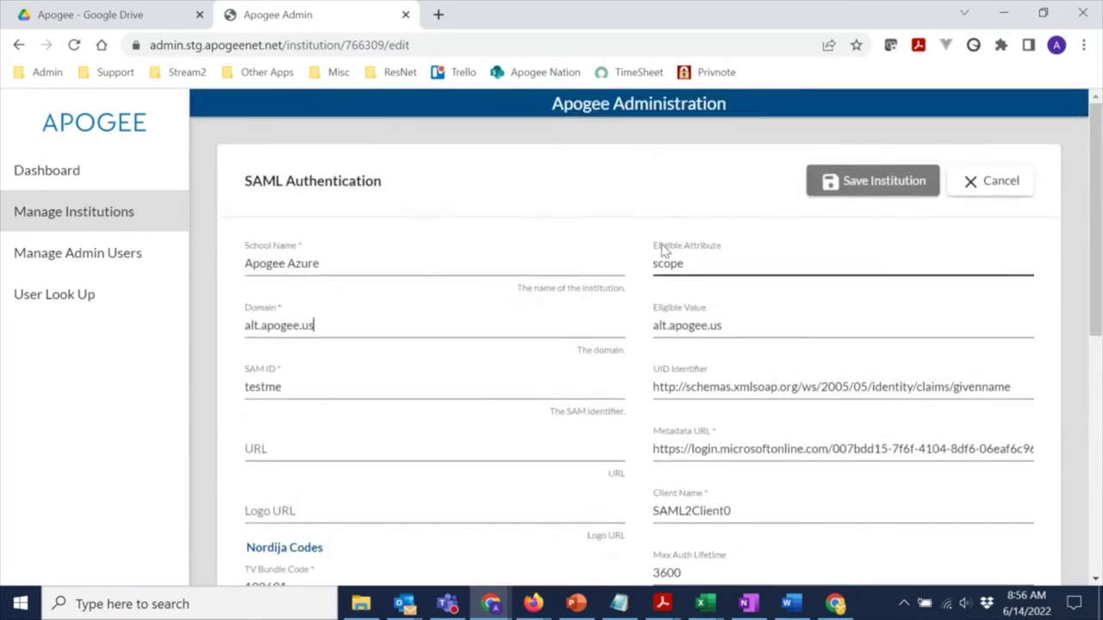
pyautogui.click(724, 254)
pyautogui.scroll(-2, 732, 288)
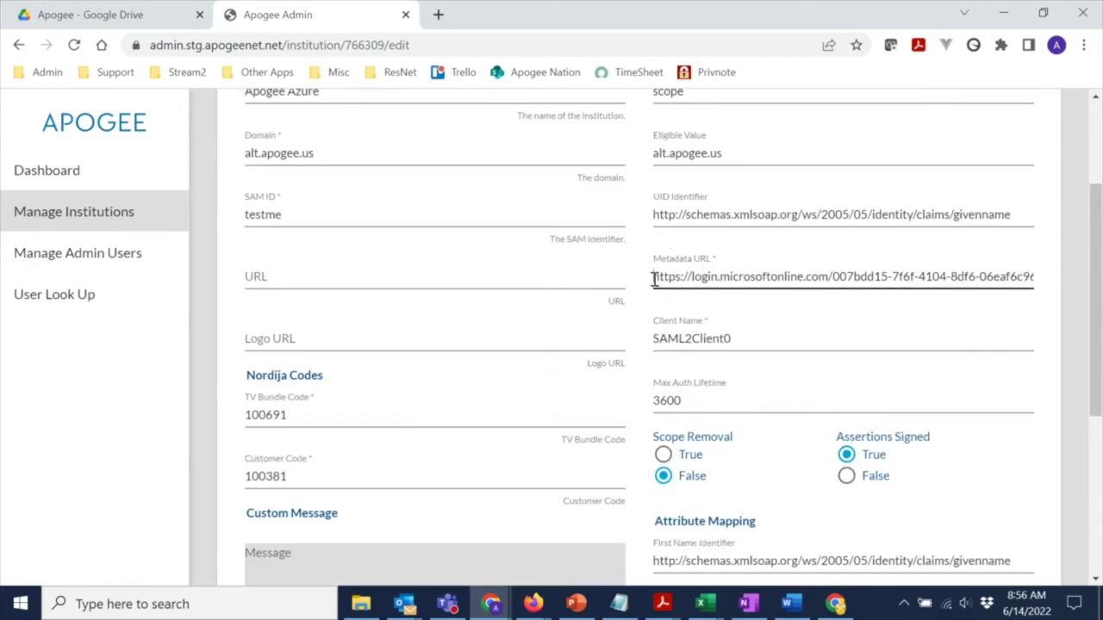
pyautogui.moveTo(653, 278); pyautogui.dragTo(775, 278)
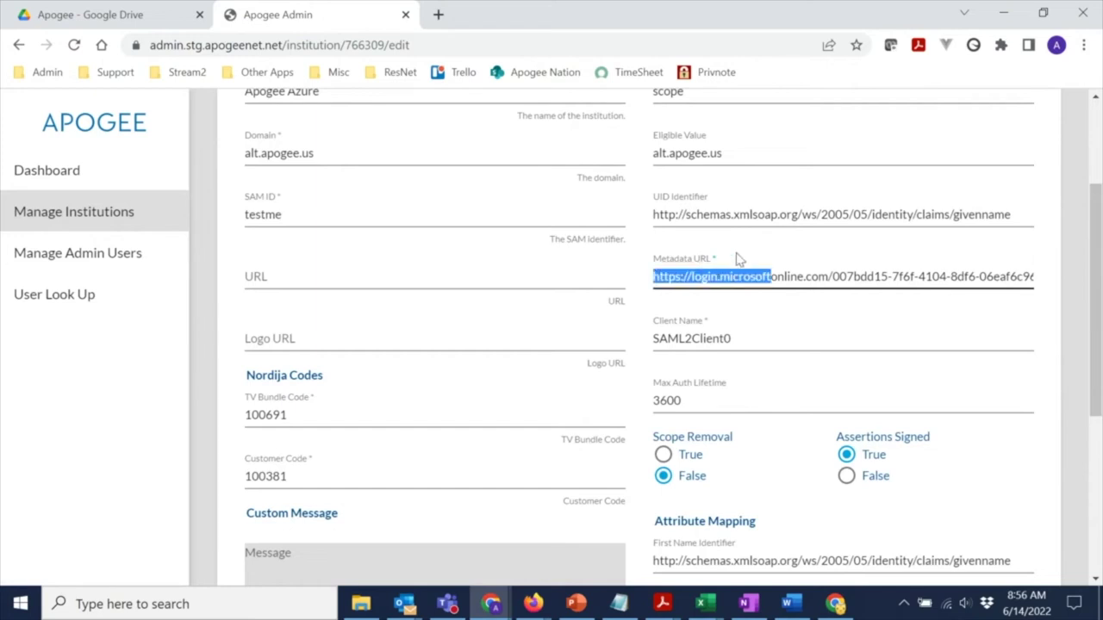
pyautogui.click(739, 276)
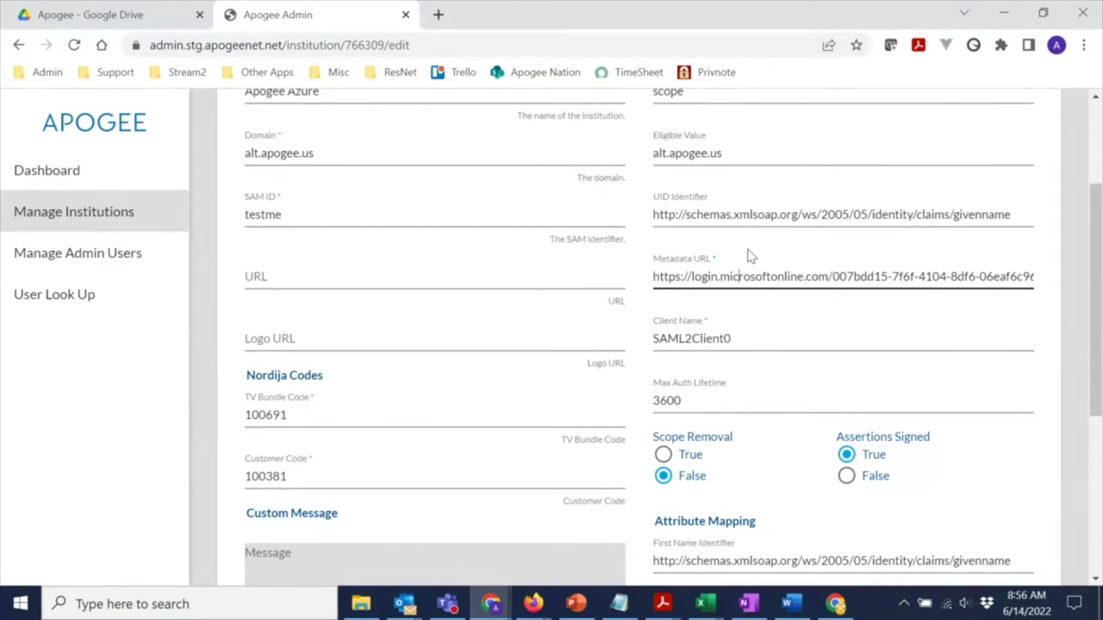
pyautogui.click(698, 210)
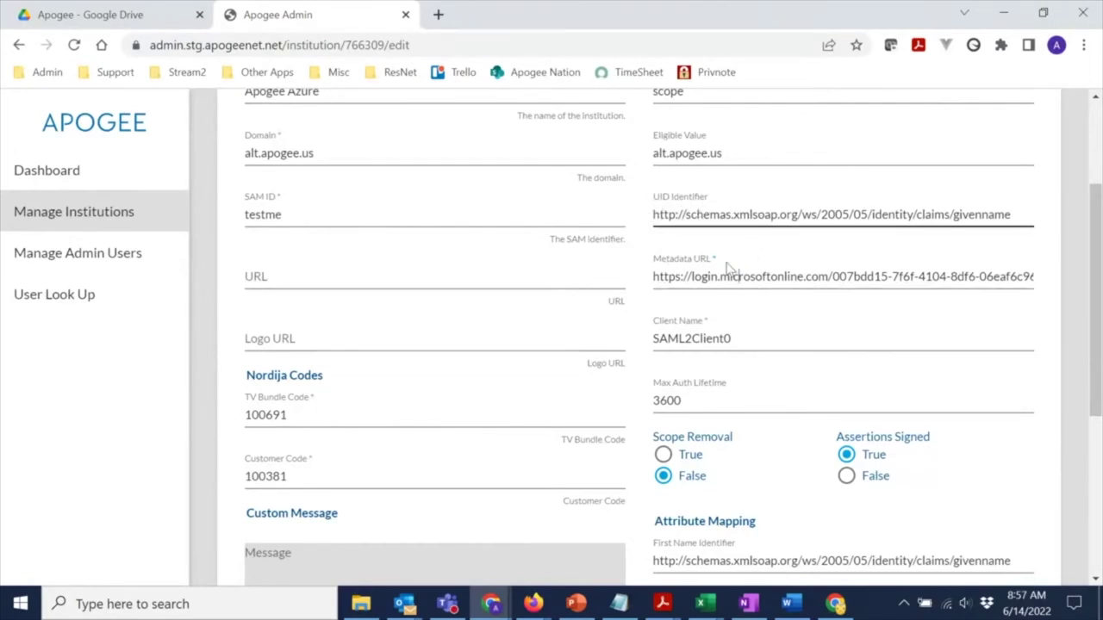
pyautogui.scroll(-3, 786, 277)
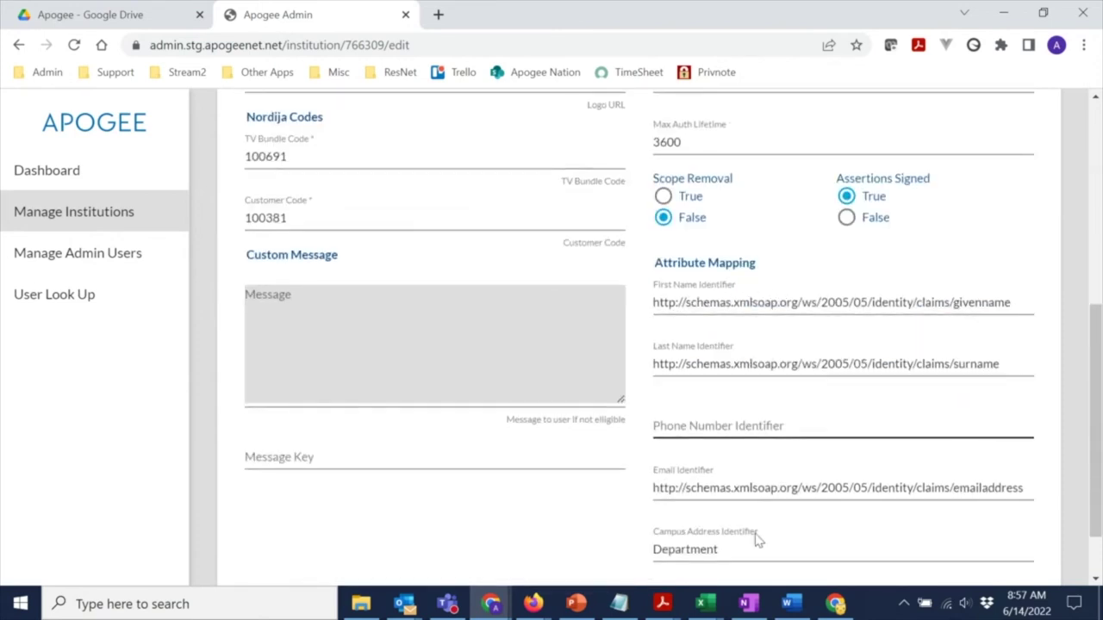
pyautogui.scroll(-1, 756, 535)
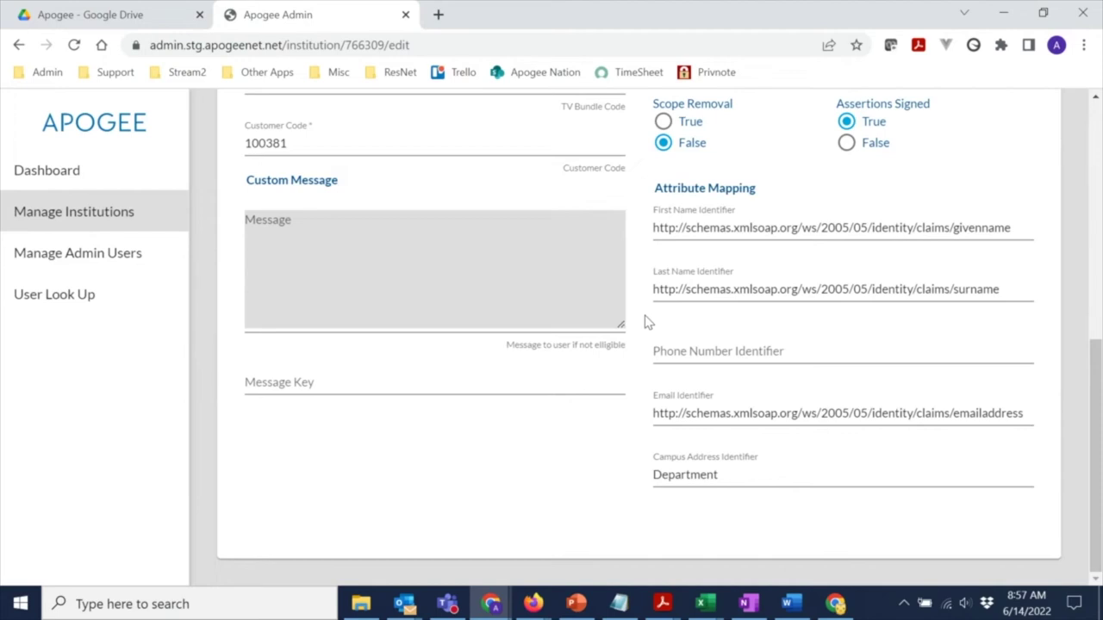
pyautogui.scroll(6, 648, 323)
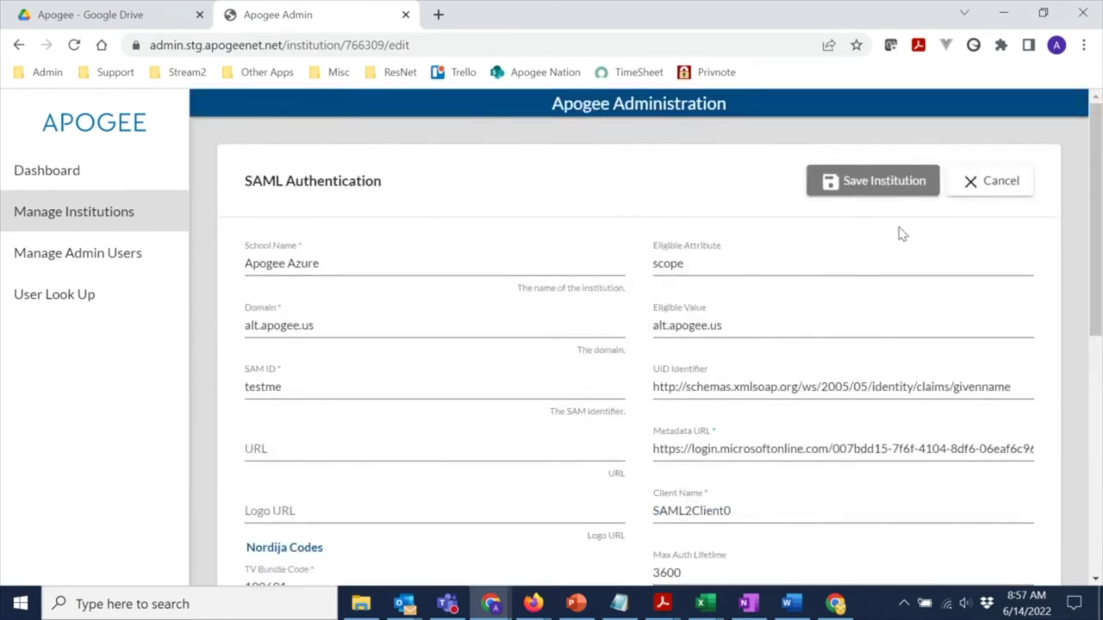
# Cancel the Apogee Azure SAML form without saving changes.
pyautogui.click(993, 186)
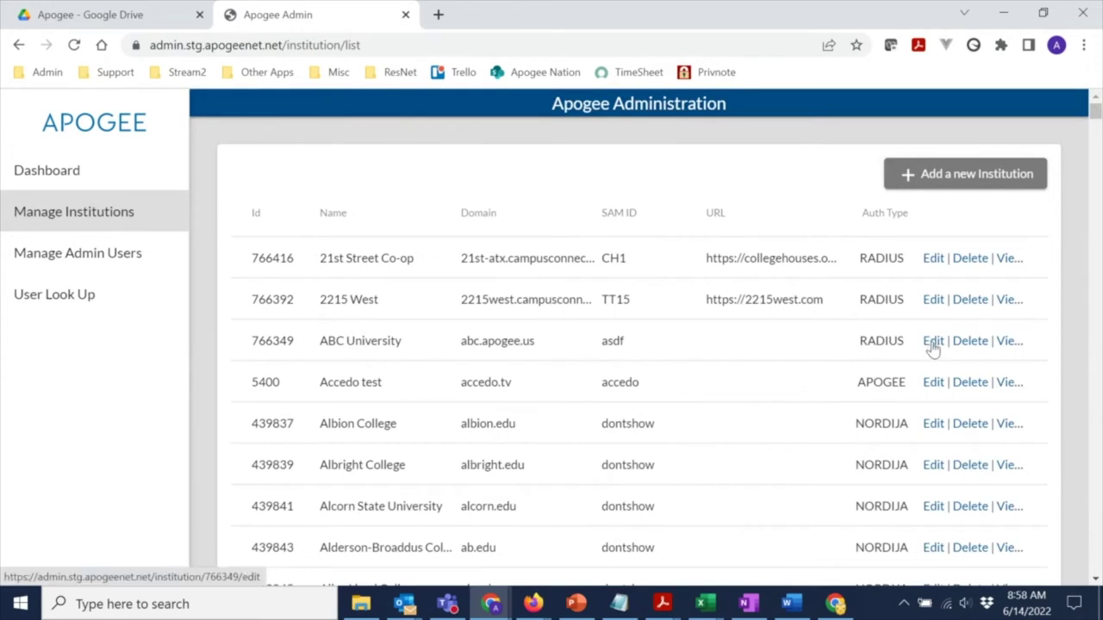
pyautogui.click(933, 342)
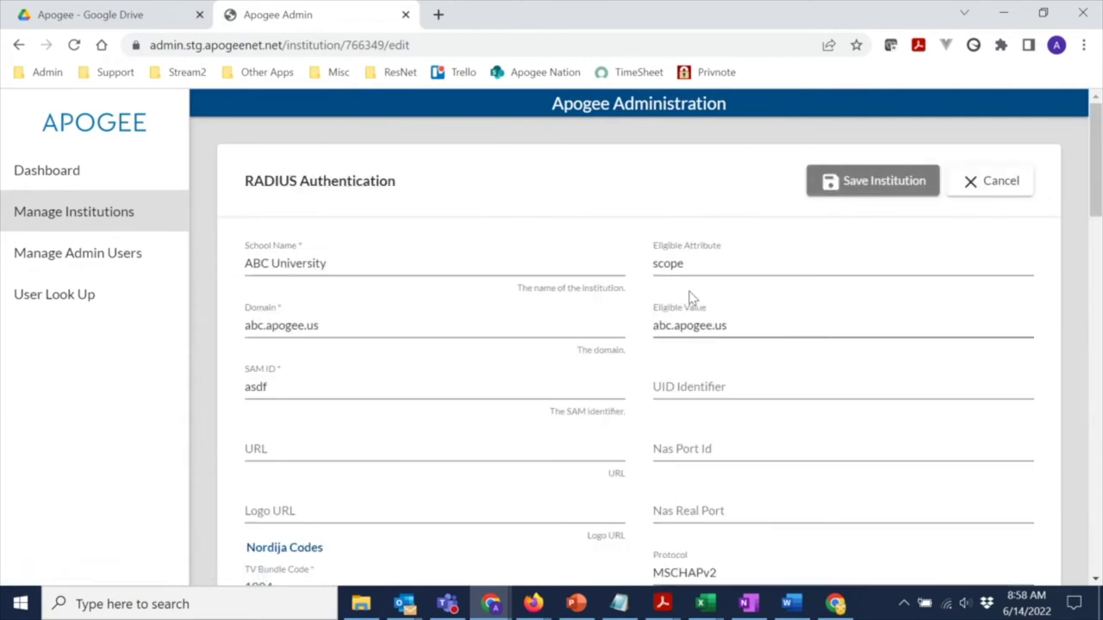
pyautogui.scroll(-1, 465, 249)
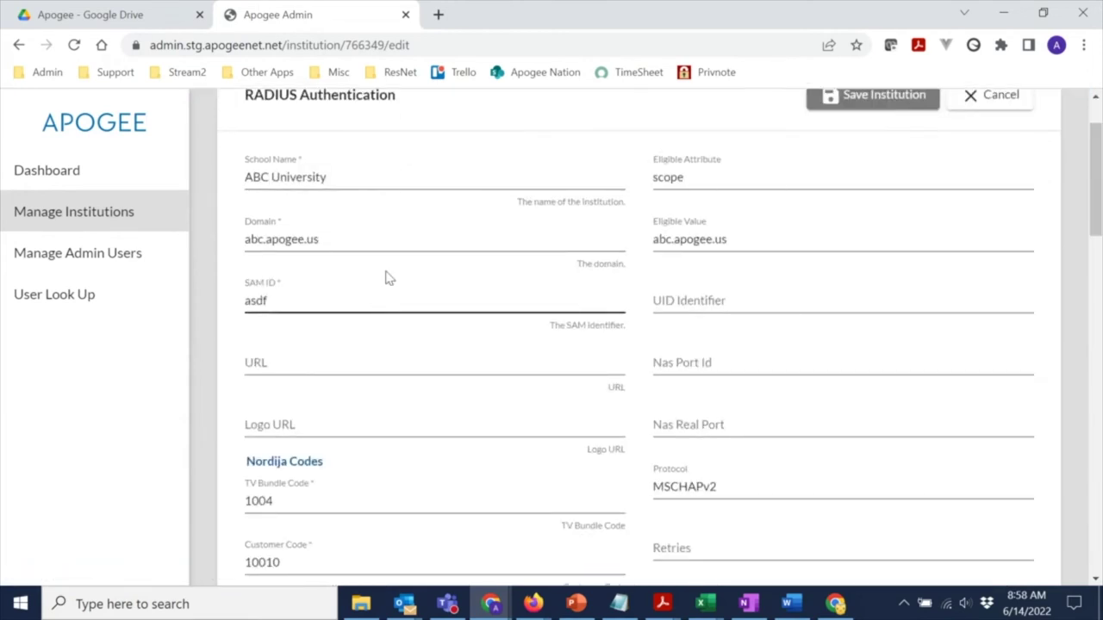
pyautogui.scroll(-2, 388, 276)
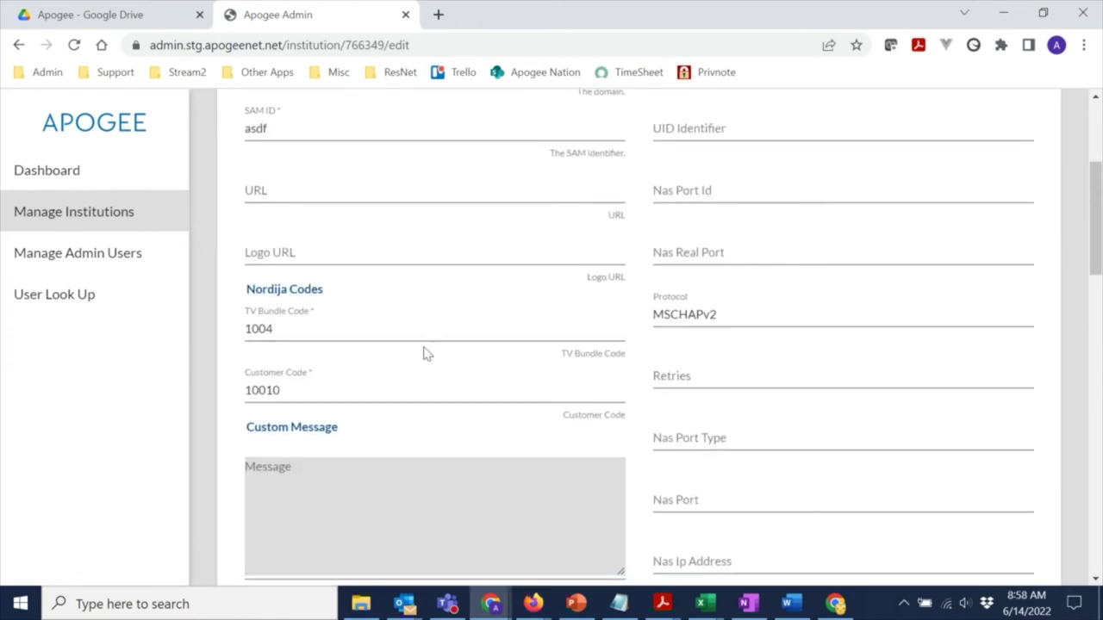
pyautogui.scroll(-1, 399, 310)
pyautogui.scroll(-2, 392, 284)
pyautogui.scroll(-3, 458, 324)
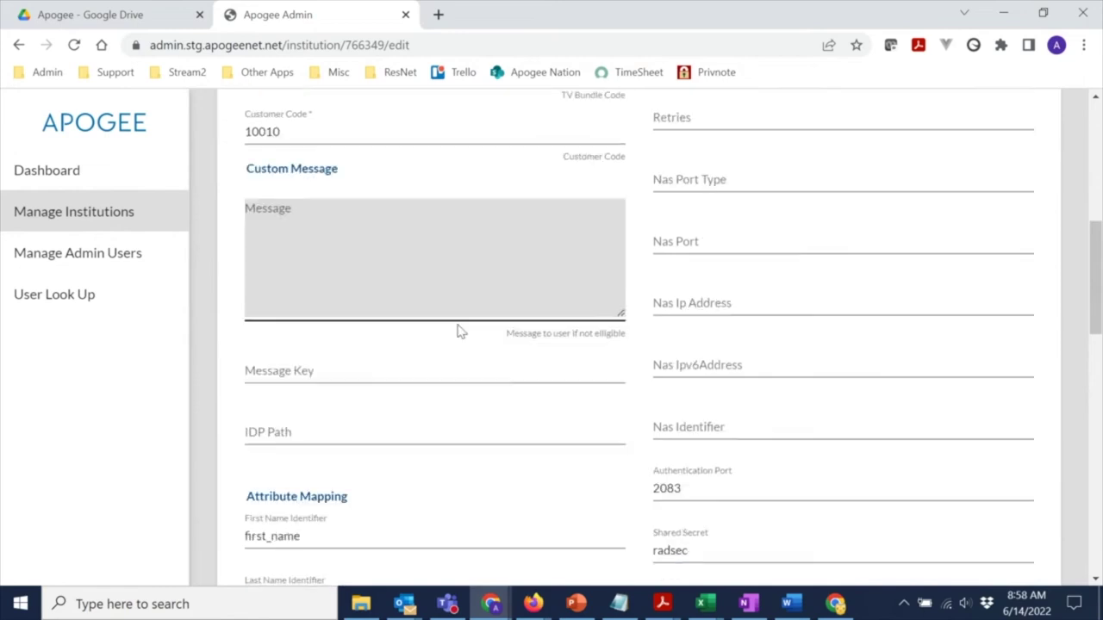
pyautogui.scroll(-1, 482, 329)
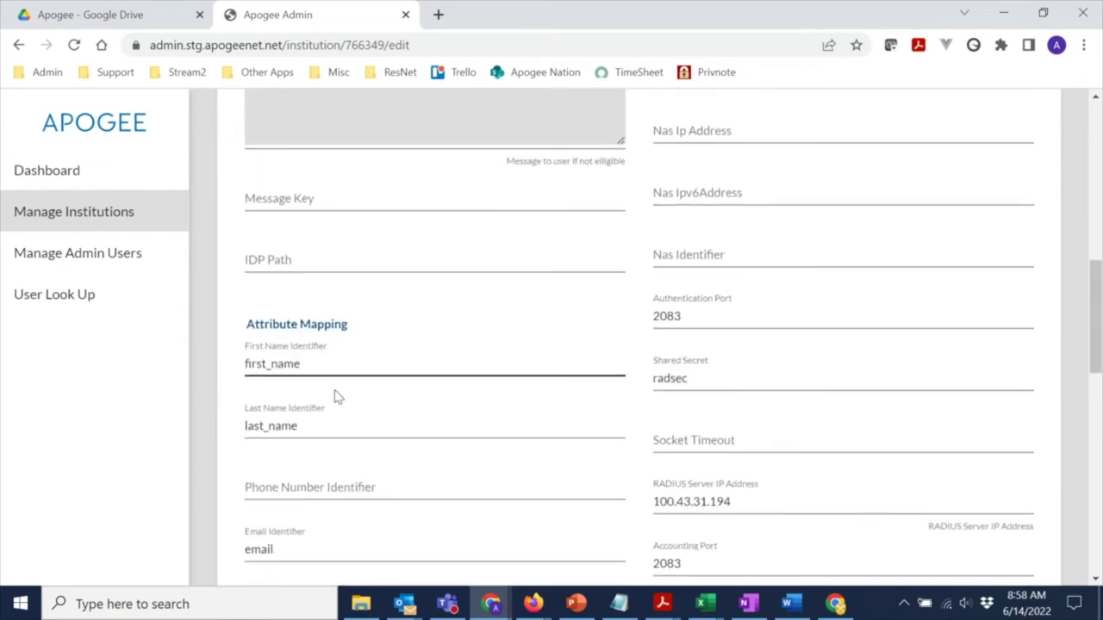
pyautogui.scroll(8, 492, 383)
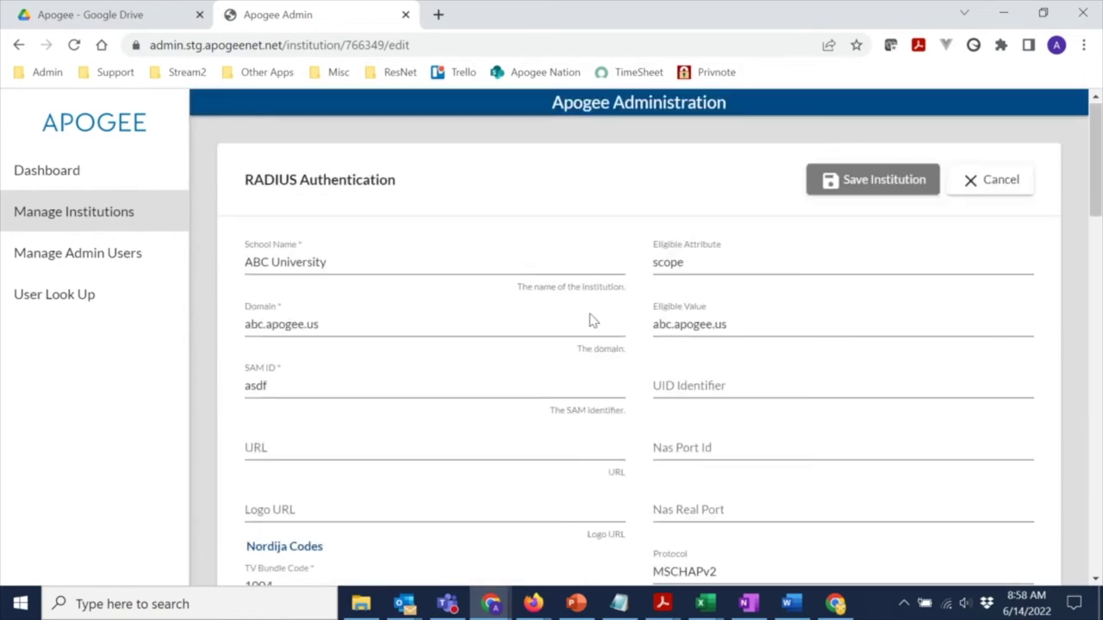
pyautogui.scroll(-1, 842, 302)
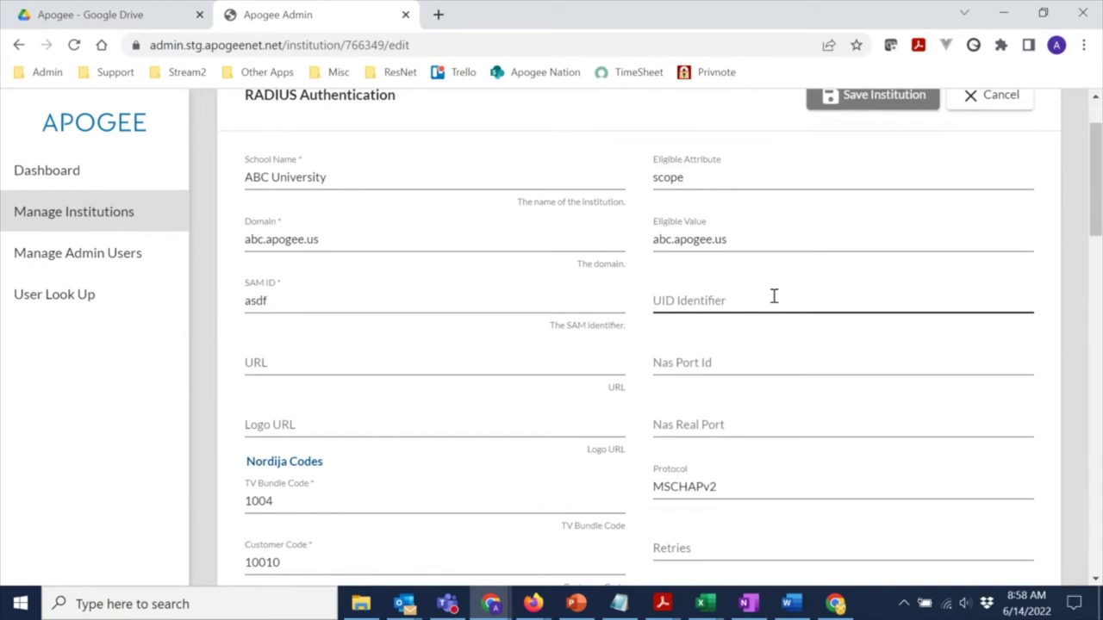
pyautogui.scroll(-3, 772, 326)
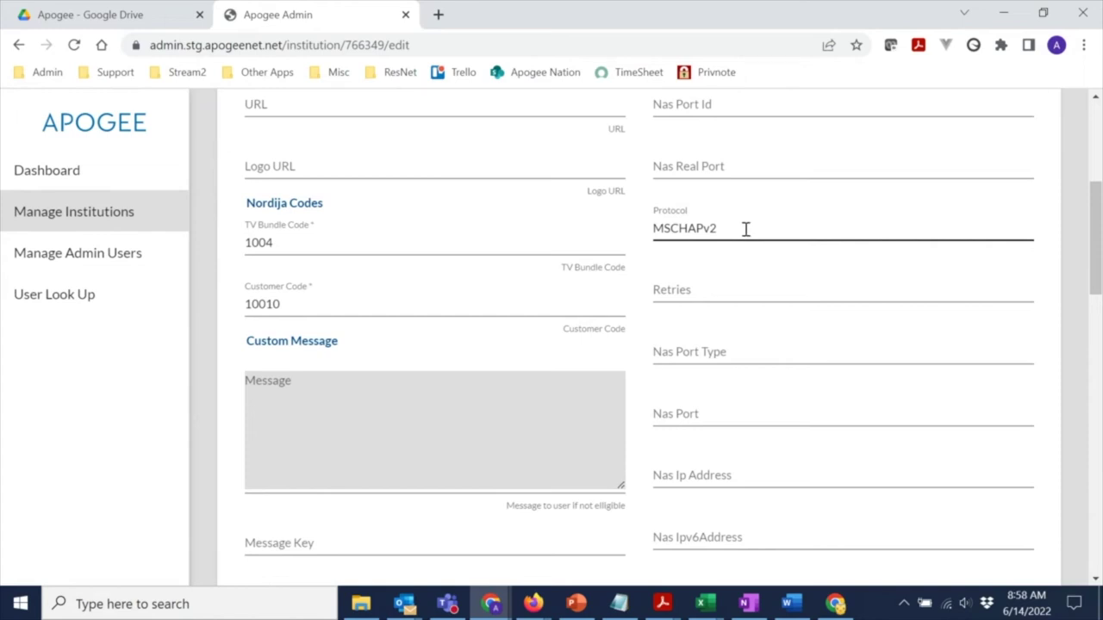
pyautogui.scroll(-3, 764, 221)
pyautogui.scroll(-3, 764, 220)
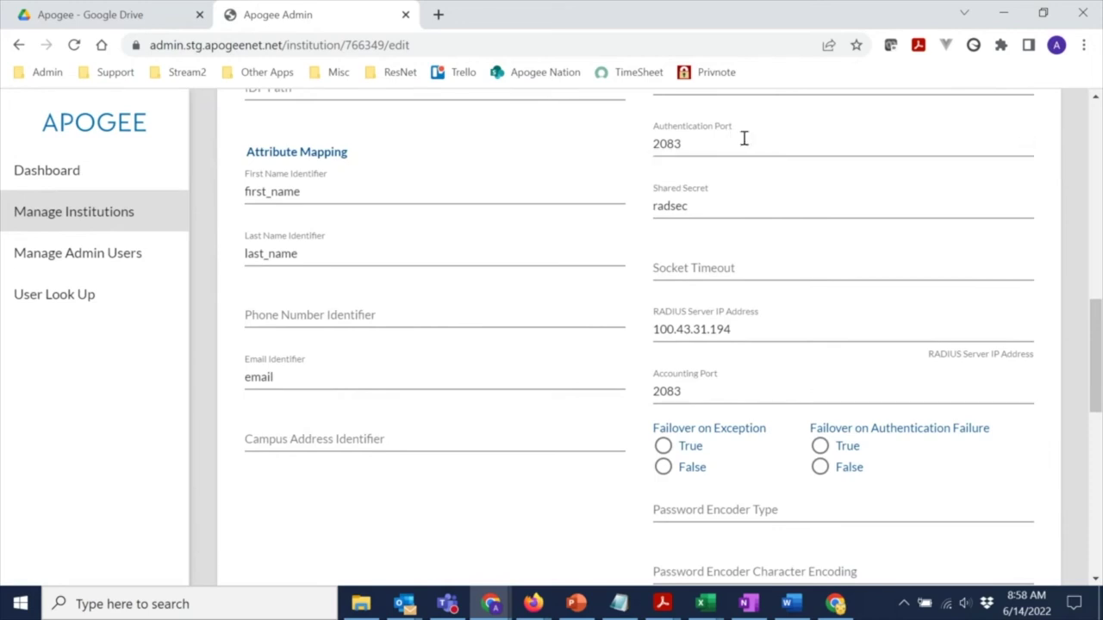
pyautogui.click(746, 139)
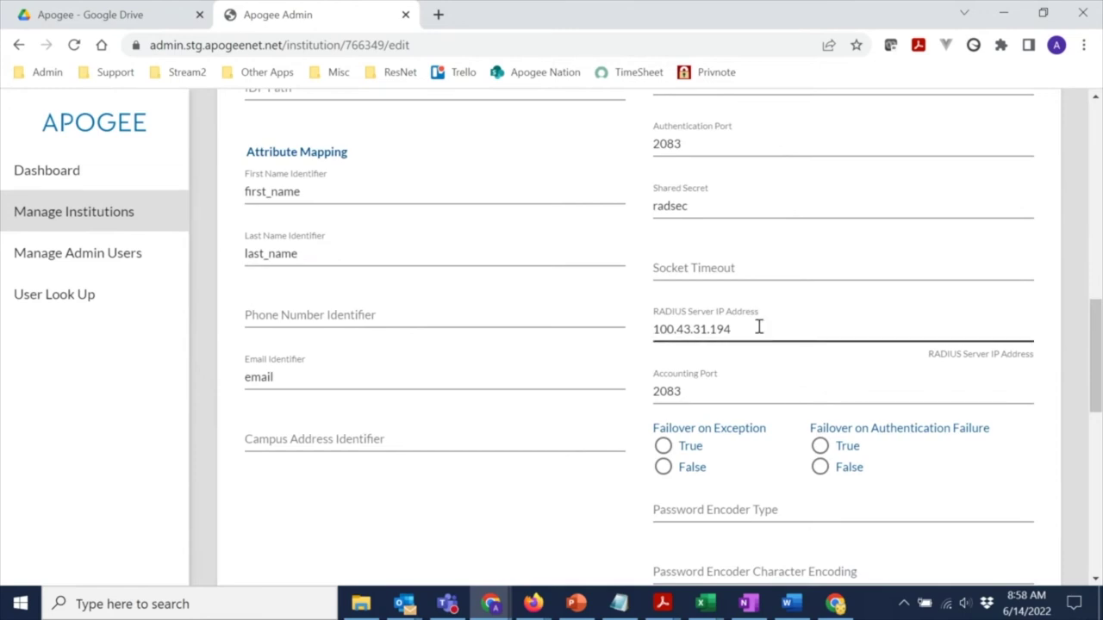
pyautogui.scroll(-3, 772, 324)
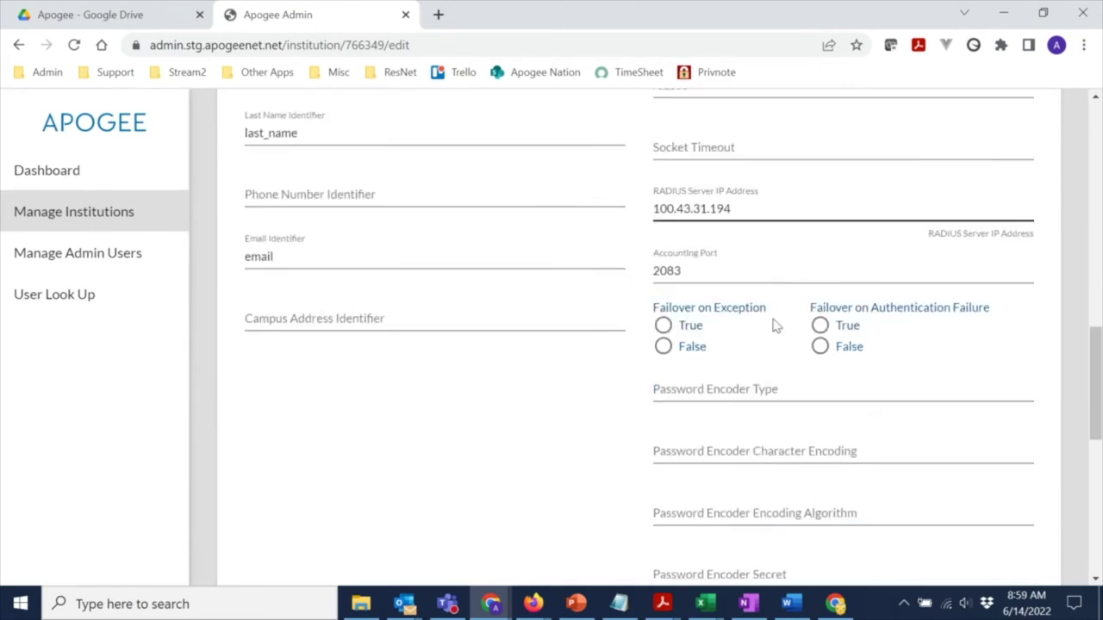
pyautogui.scroll(-4, 773, 324)
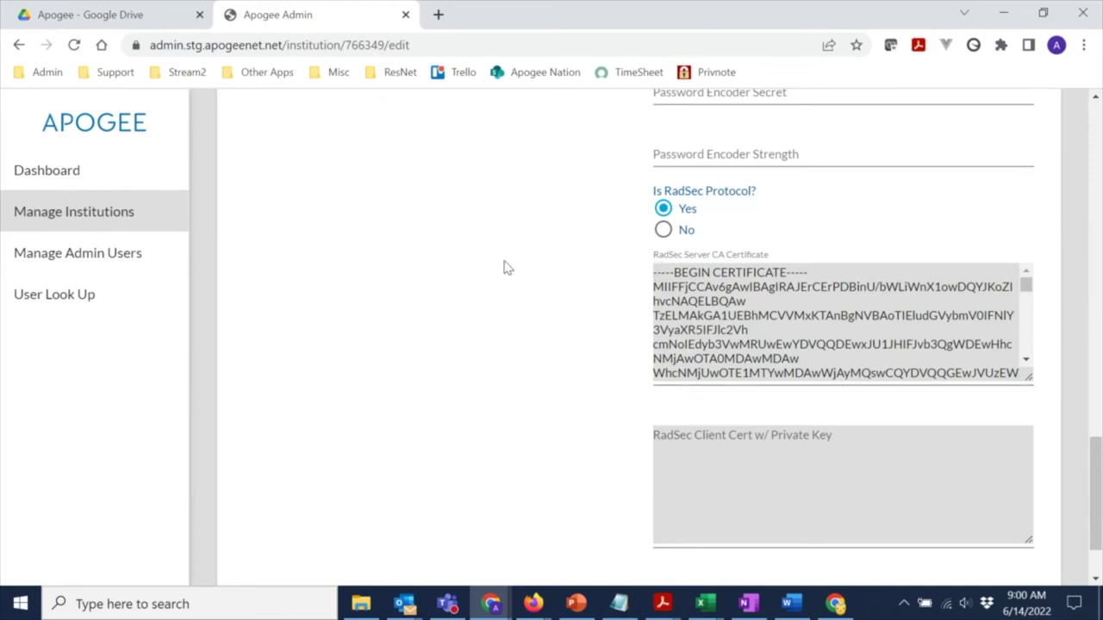
pyautogui.scroll(7, 462, 267)
pyautogui.scroll(9, 461, 272)
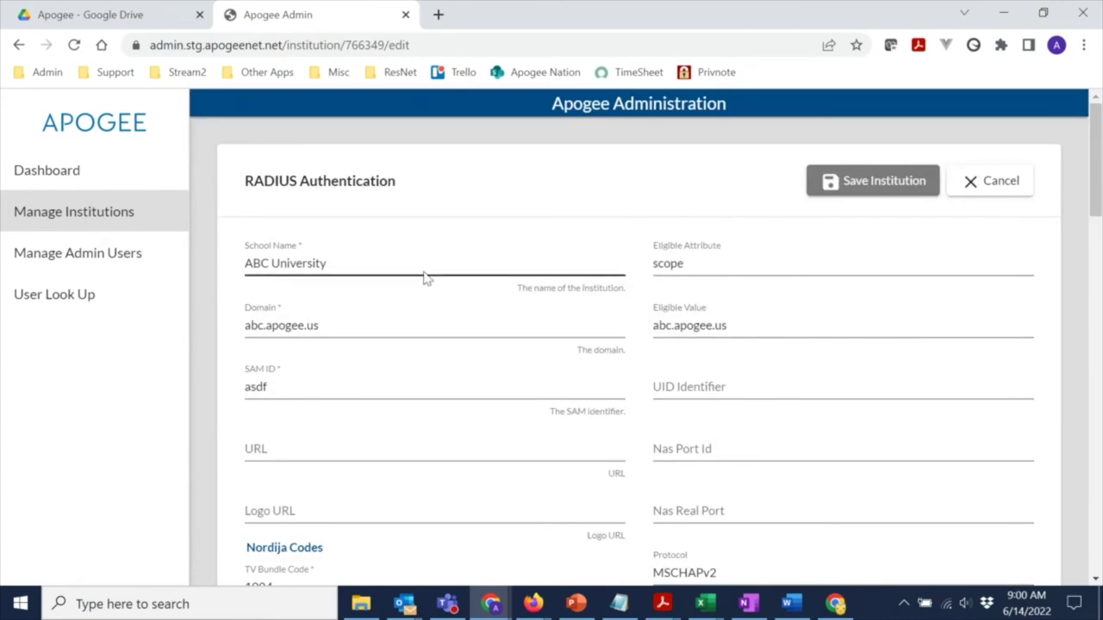
# Return to Manage Institutions, then switch to the private Firefox browsing window.
pyautogui.click(85, 219)
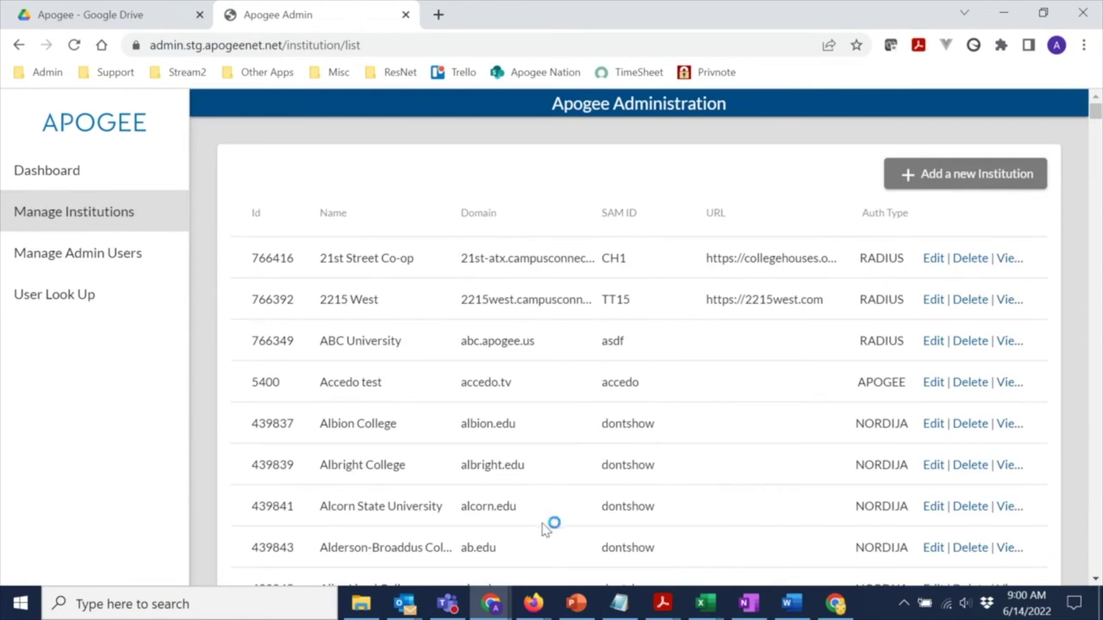
pyautogui.moveTo(535, 605)
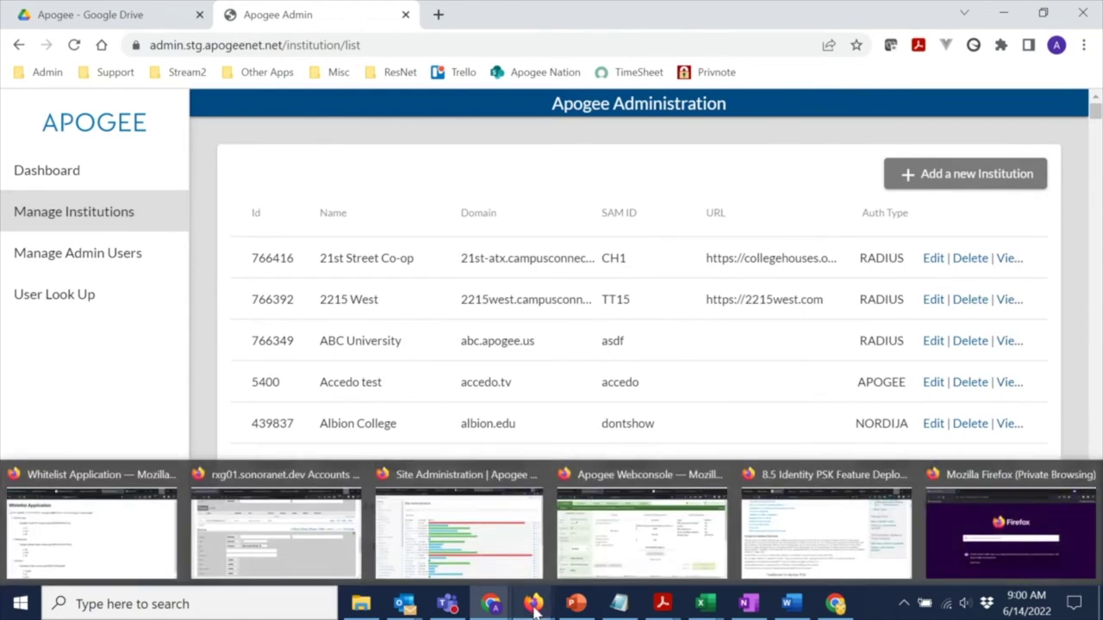
pyautogui.click(1007, 538)
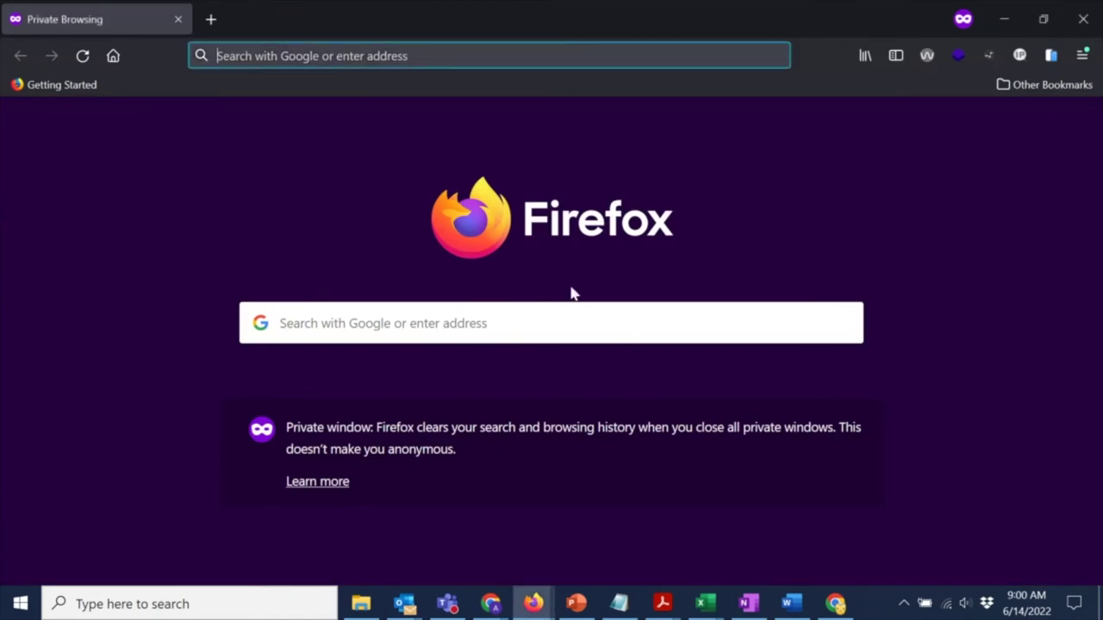
# Load the login.stg.apogeenet.net CAS login page in the private Firefox window.
pyautogui.click(444, 57)
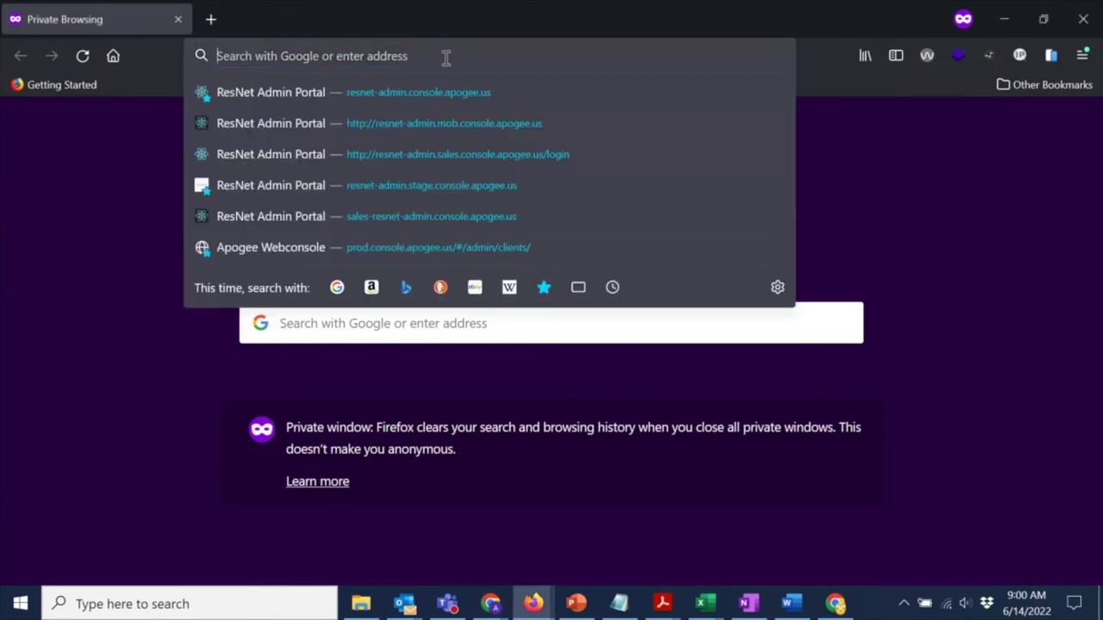
pyautogui.write('login.')
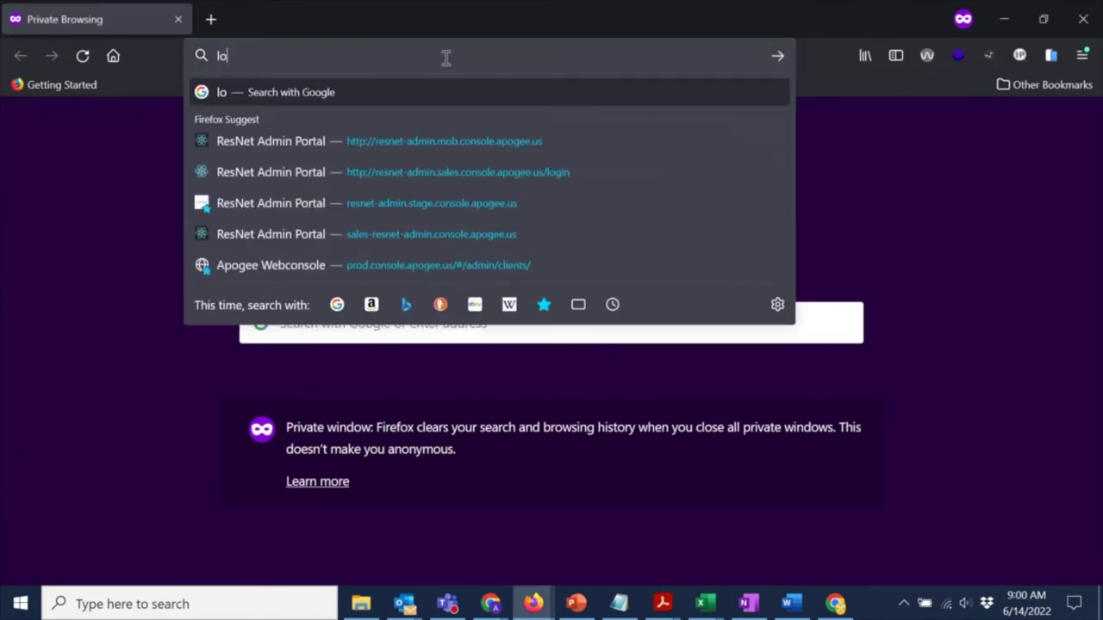
pyautogui.write('s')
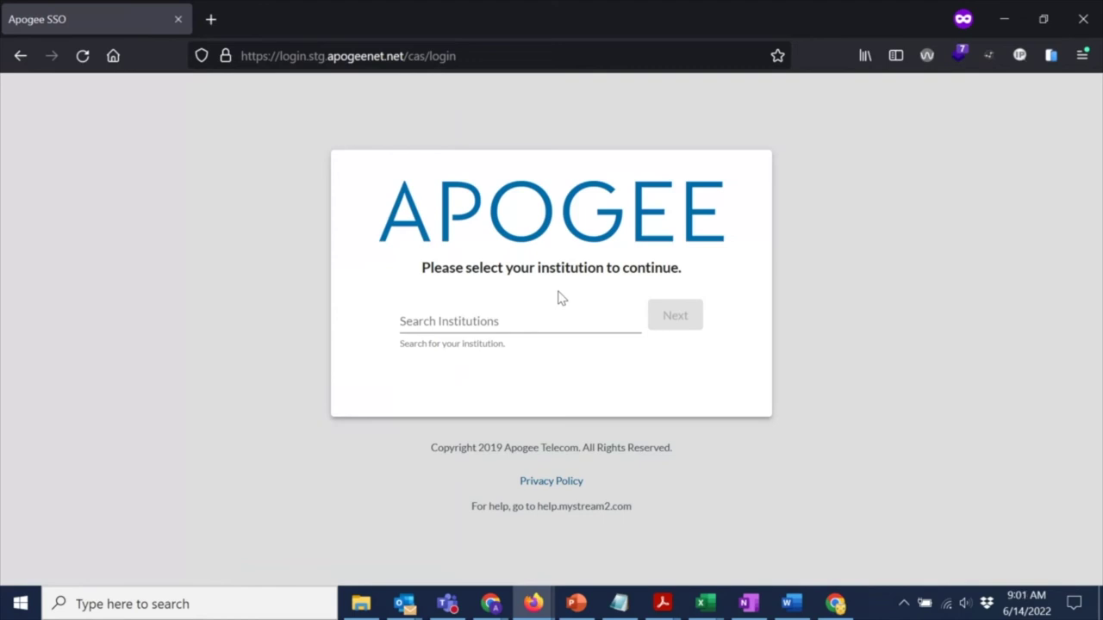
pyautogui.click(530, 323)
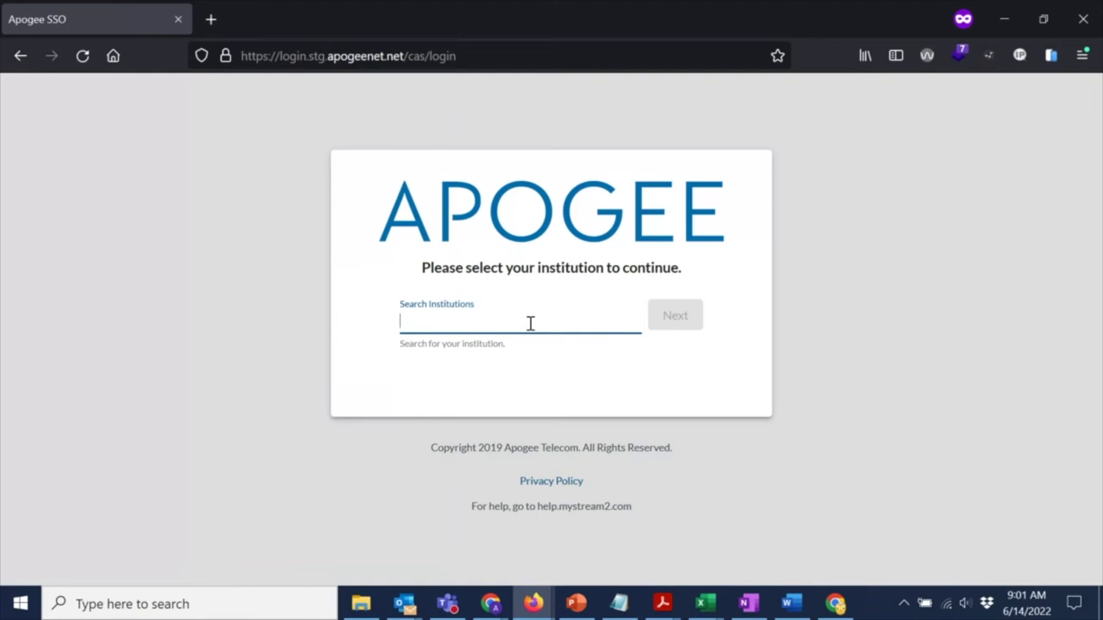
# Search 'apogee az', select Apogee Azure as the institution and continue.
pyautogui.write('apogee az')
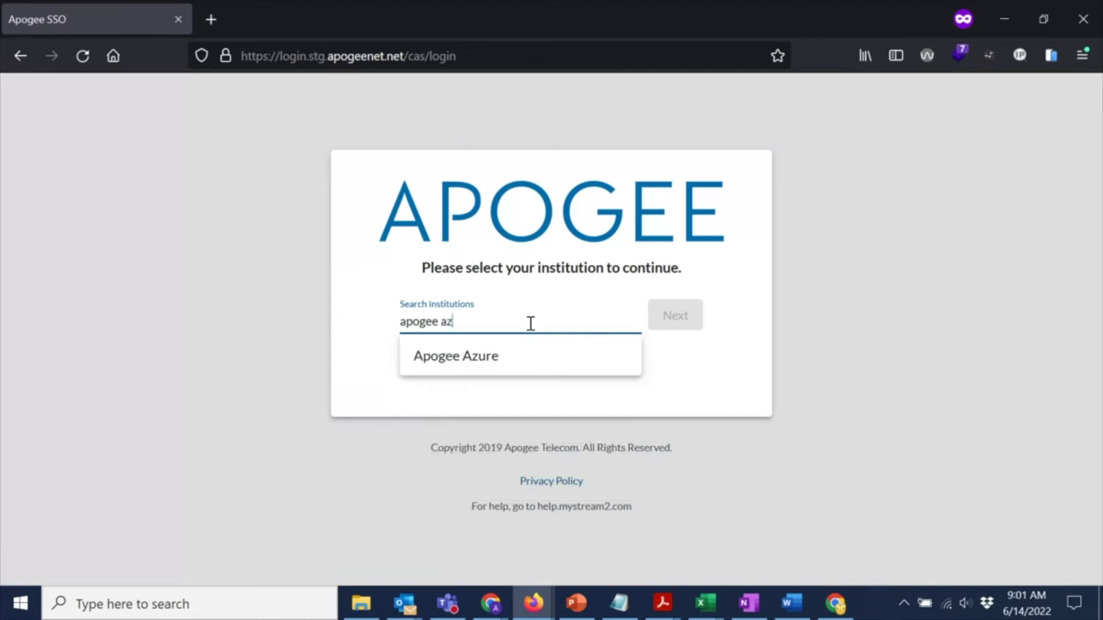
pyautogui.click(495, 362)
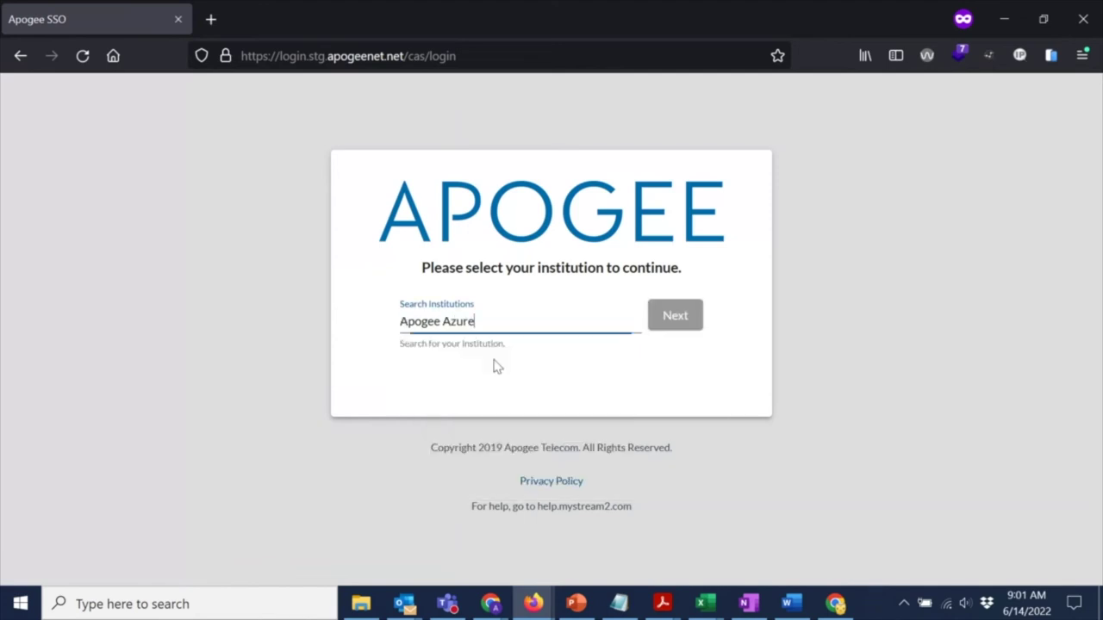
pyautogui.click(675, 318)
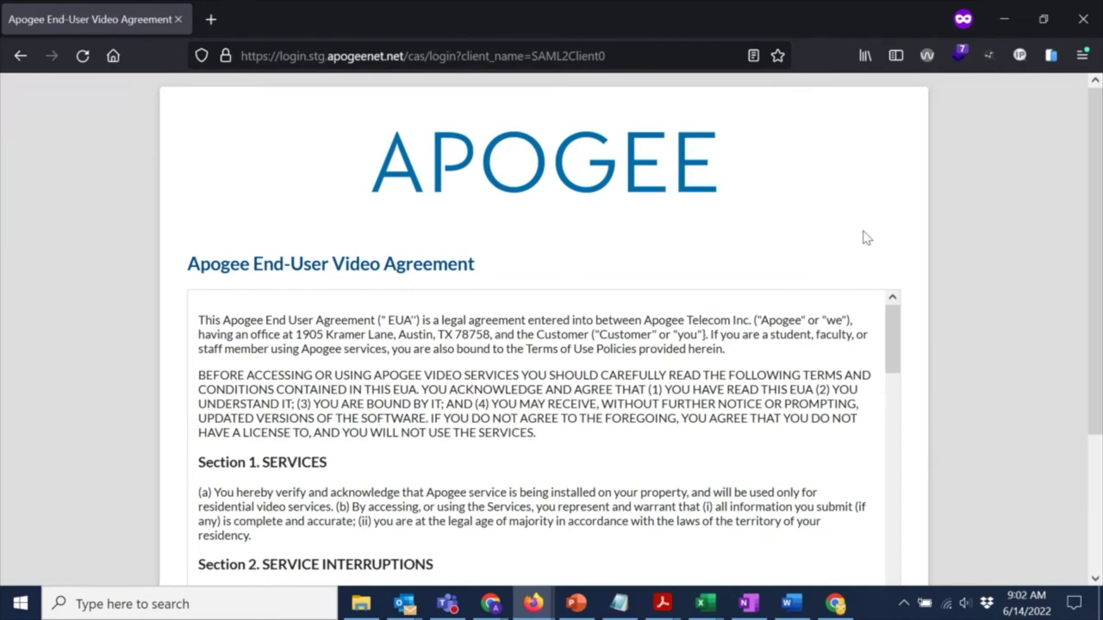
# Tick 'I have read the Apogee End-User Video Agreement' and accept it.
pyautogui.scroll(-2, 900, 230)
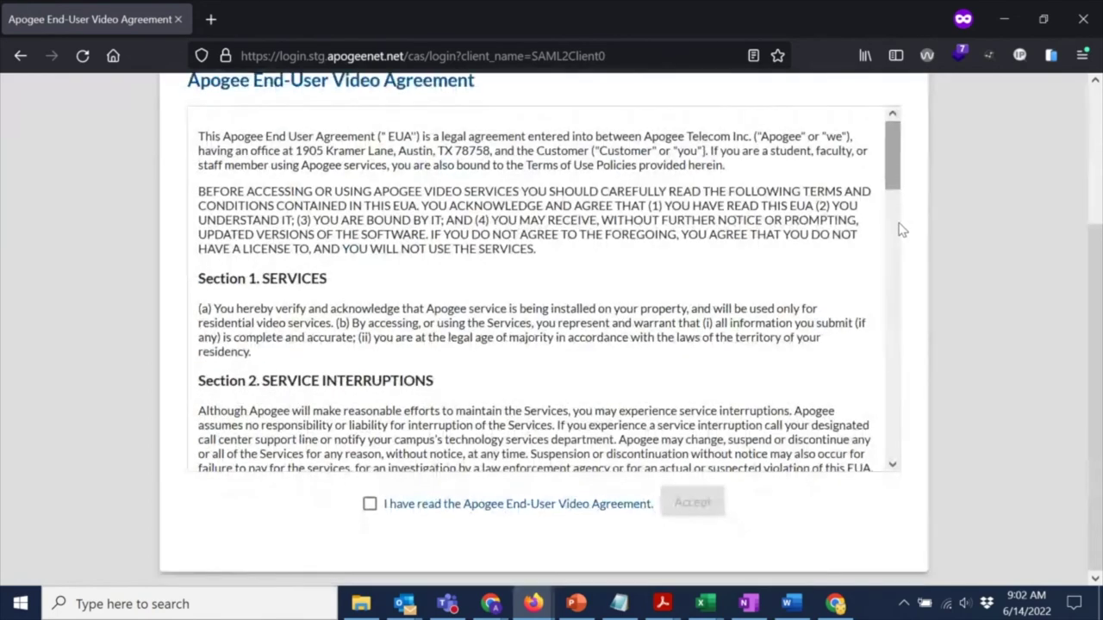
pyautogui.click(370, 504)
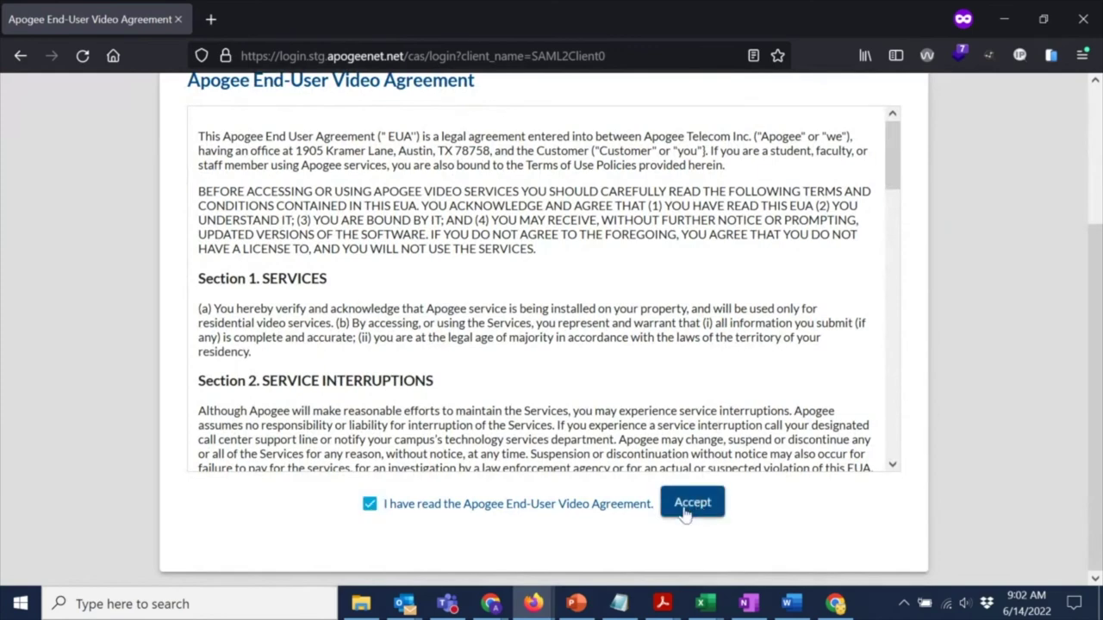
pyautogui.click(687, 513)
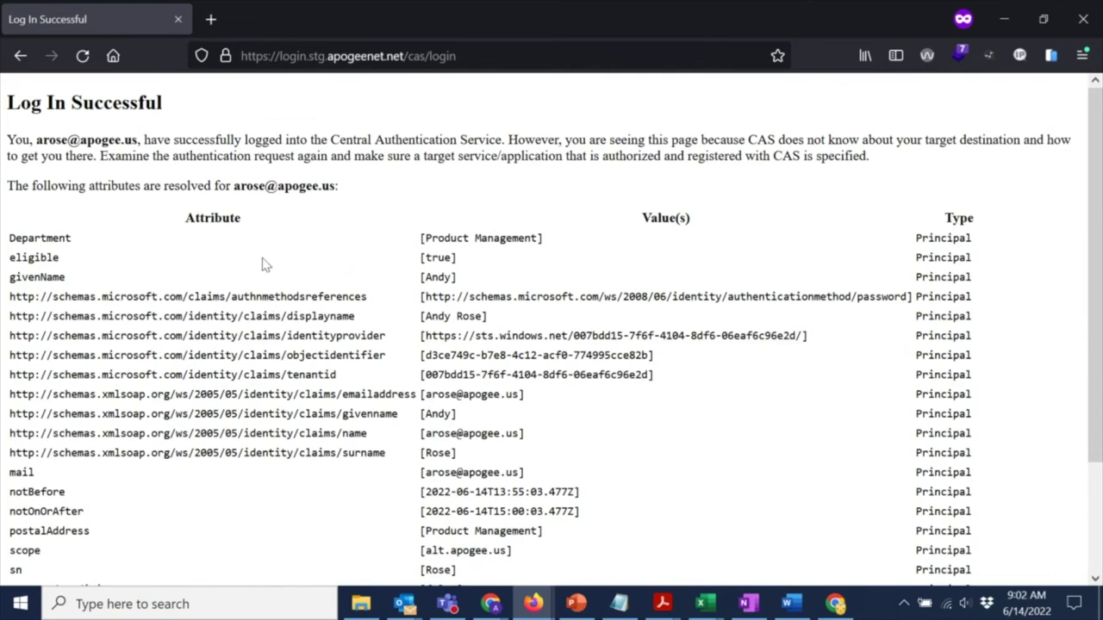
# Highlight the eligible attribute's value 'true' in the resolved attributes table.
pyautogui.scroll(-3, 264, 264)
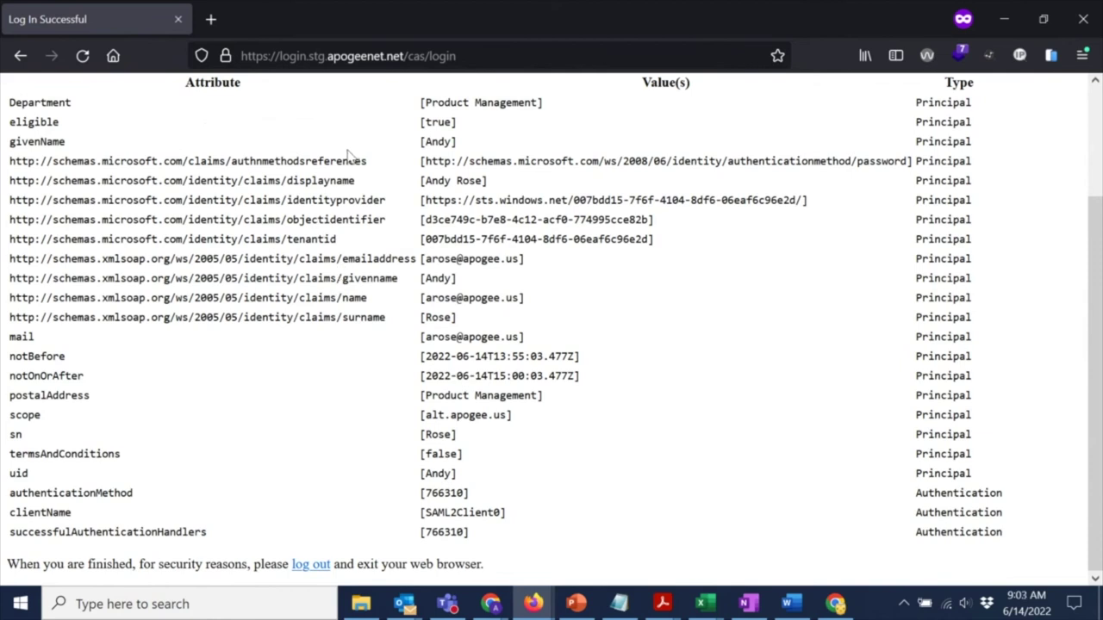
pyautogui.doubleClick(428, 123)
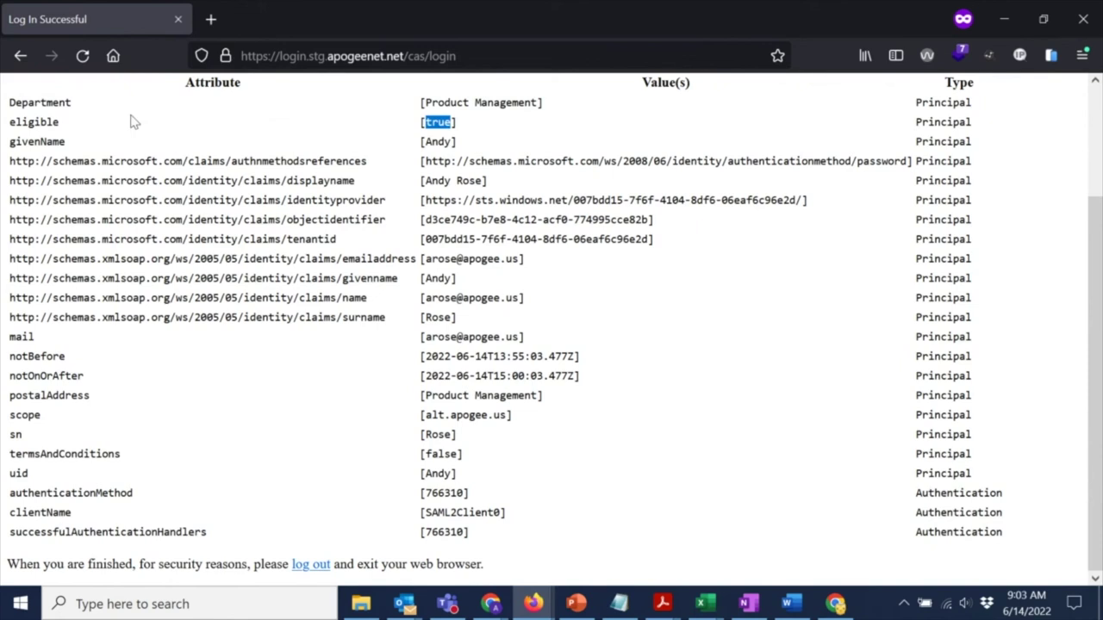